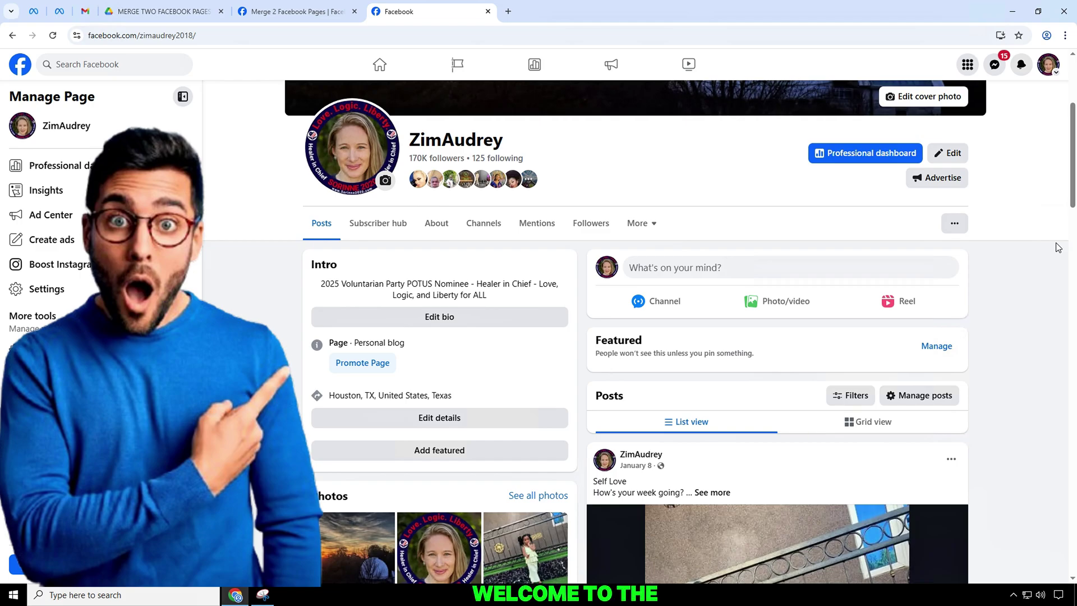
Step: Check the Page's status overview and its Page setup settings
scroll(1058, 248, "down", 4)
scroll(1015, 266, "up", 6)
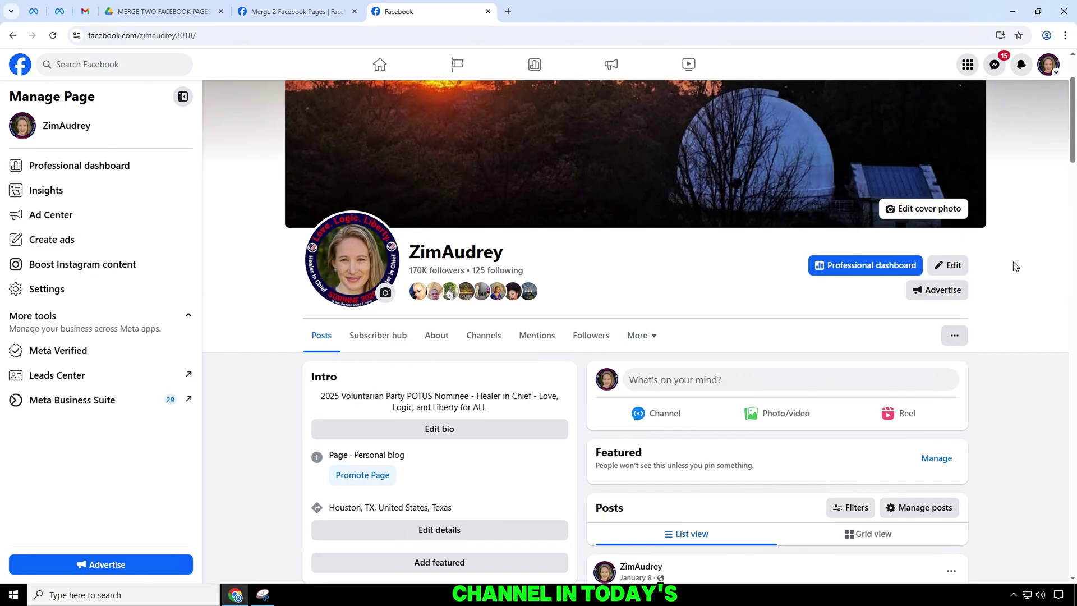
left_click(955, 335)
left_click(956, 448)
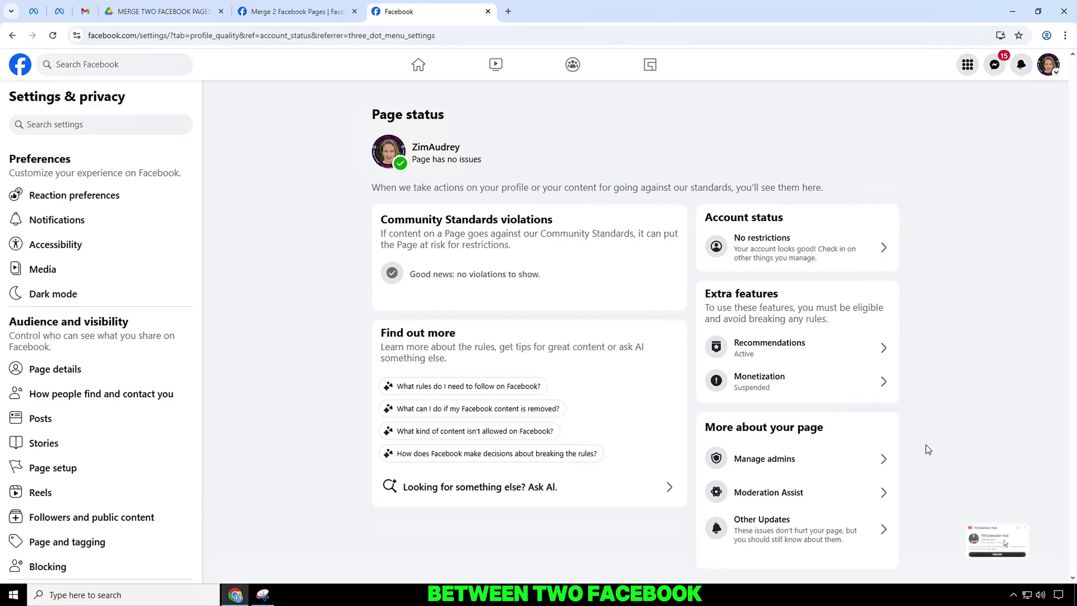
left_click(61, 468)
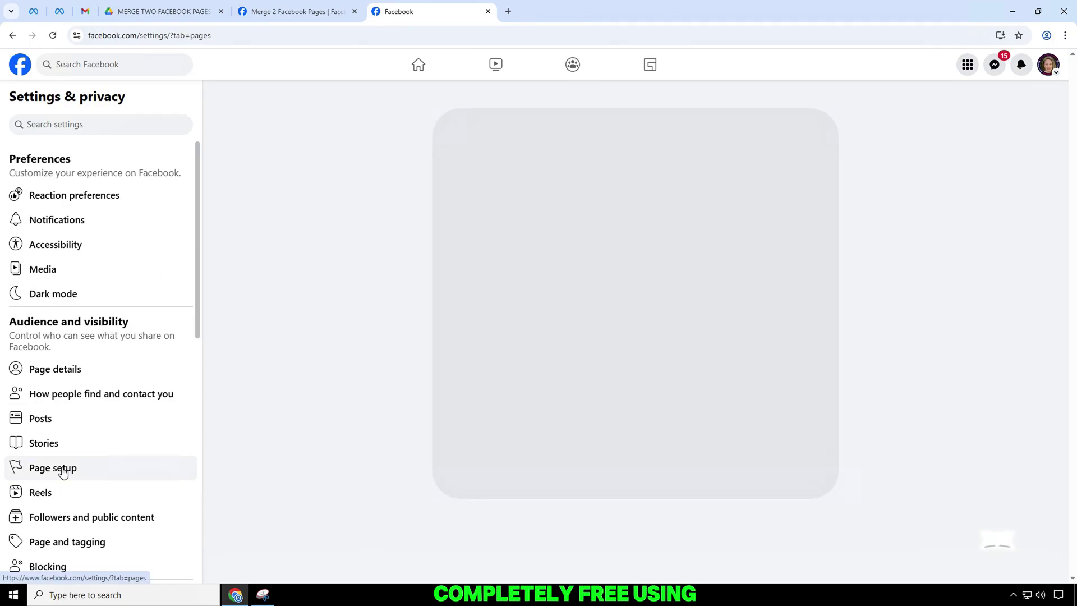
scroll(485, 425, "down", 1)
Step: Read the article's eligibility conditions: same name, address, Business Manager and other restrictions
left_click(303, 11)
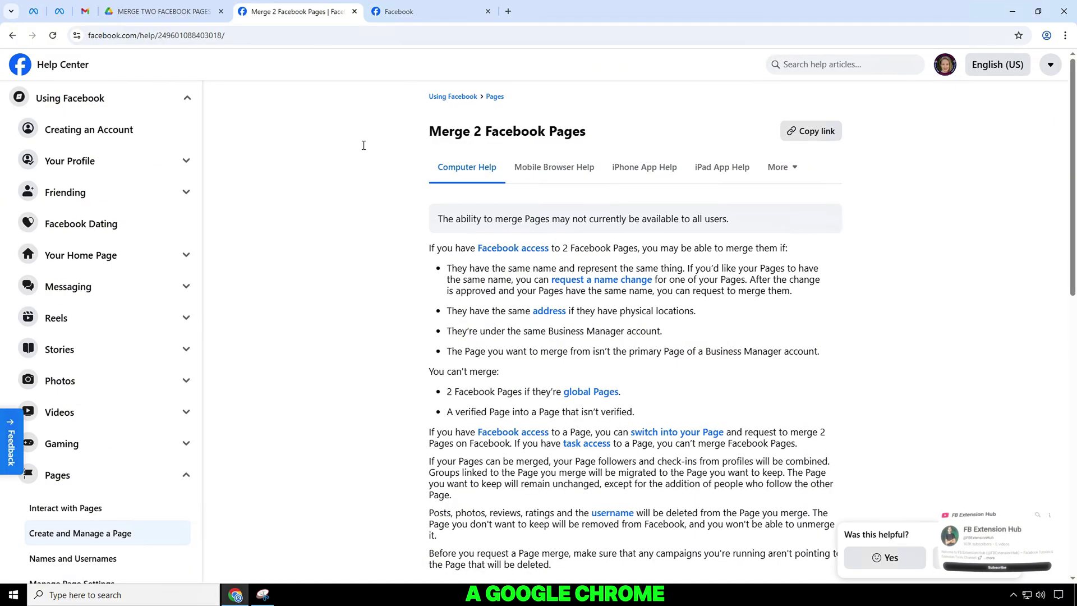
left_click_drag(440, 138, 584, 133)
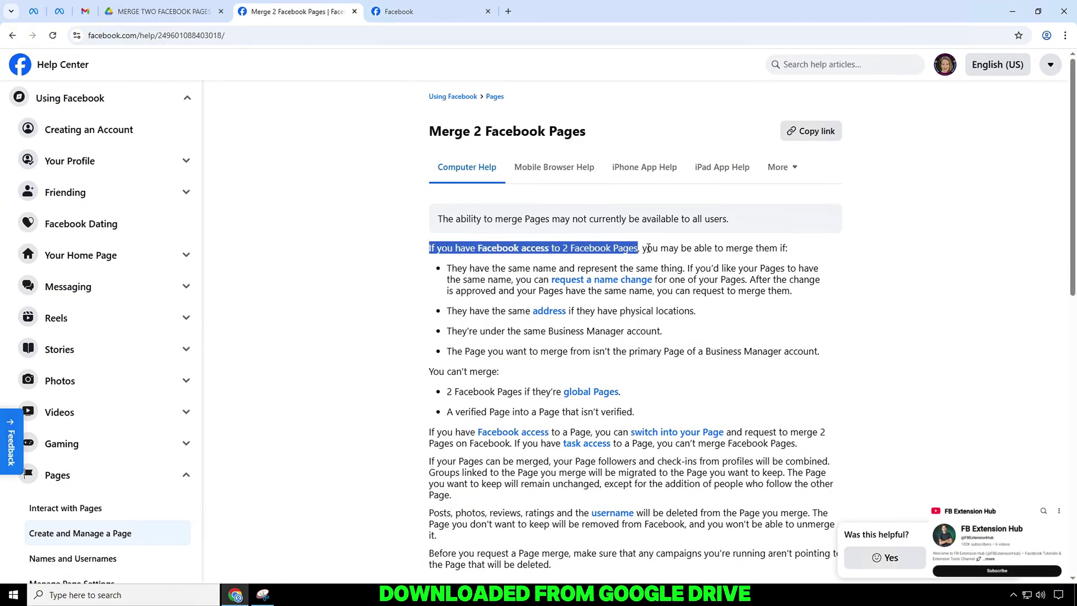
left_click_drag(648, 248, 798, 255)
left_click_drag(447, 268, 800, 300)
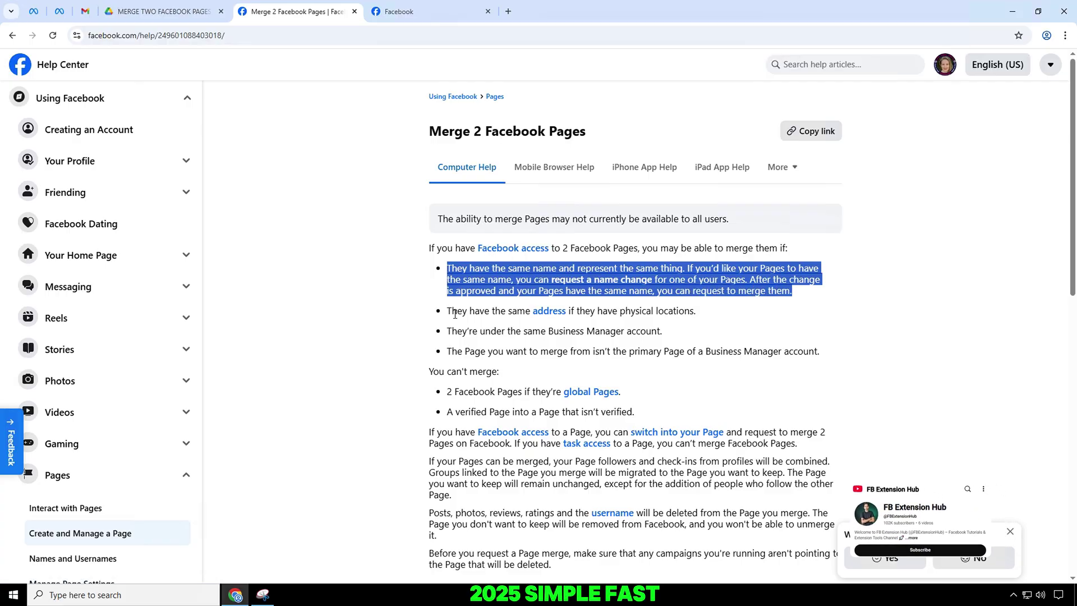
left_click_drag(447, 311, 663, 333)
left_click(463, 357)
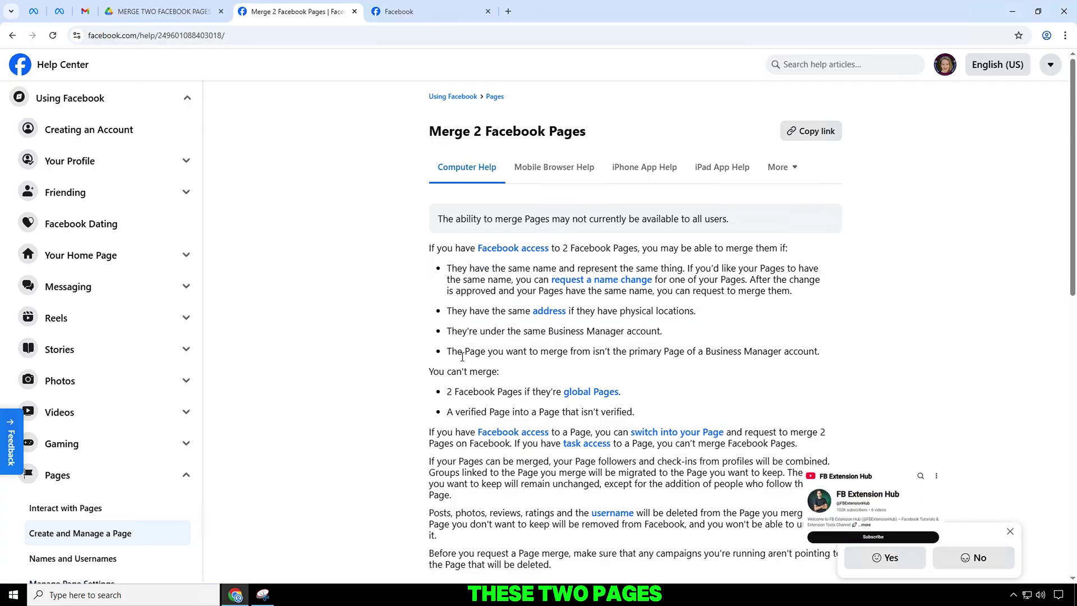
left_click_drag(447, 351, 621, 392)
left_click(600, 420)
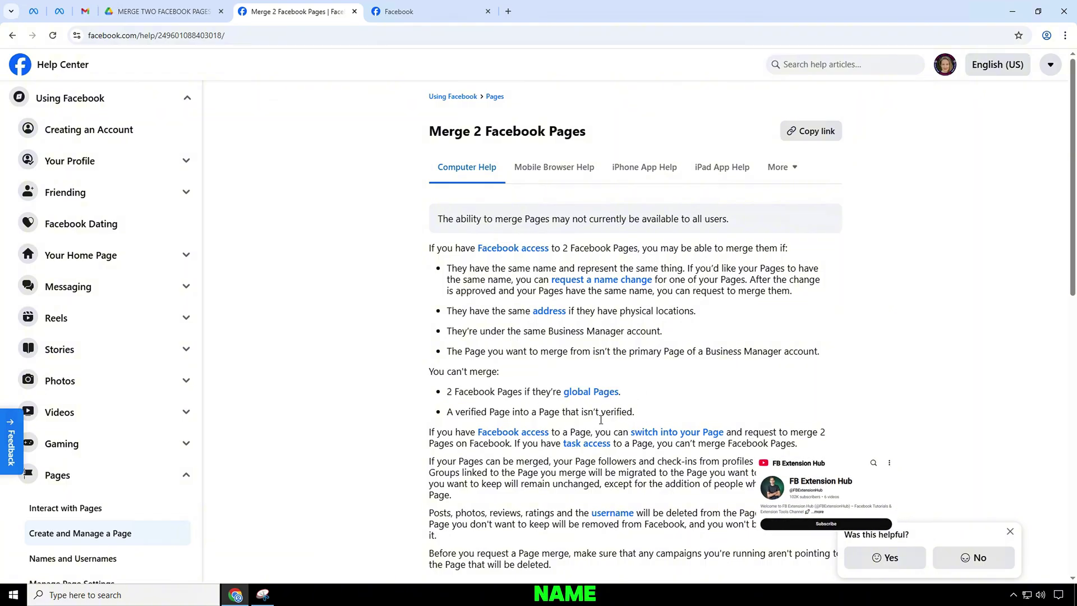
left_click_drag(447, 411, 634, 412)
scroll(601, 411, "down", 4)
left_click(335, 354)
Step: Review the Merging your Pages steps, recheck the same-name rule, then view MERGE TWO FACEBOOK PAGES.zip in Drive
scroll(470, 298, "down", 5)
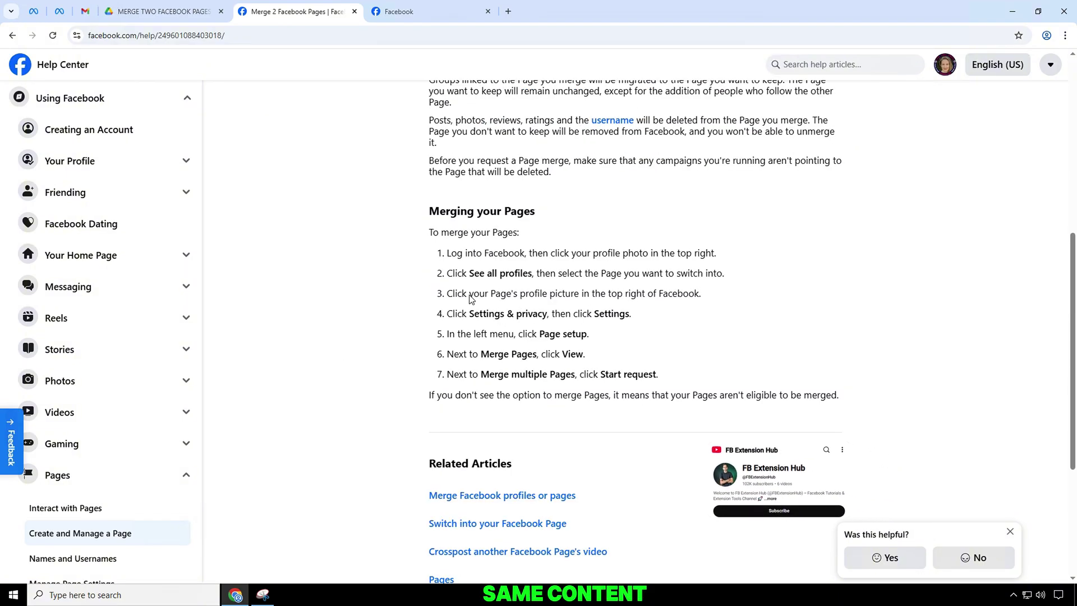
left_click_drag(443, 253, 552, 375)
left_click(507, 392)
scroll(527, 392, "up", 2)
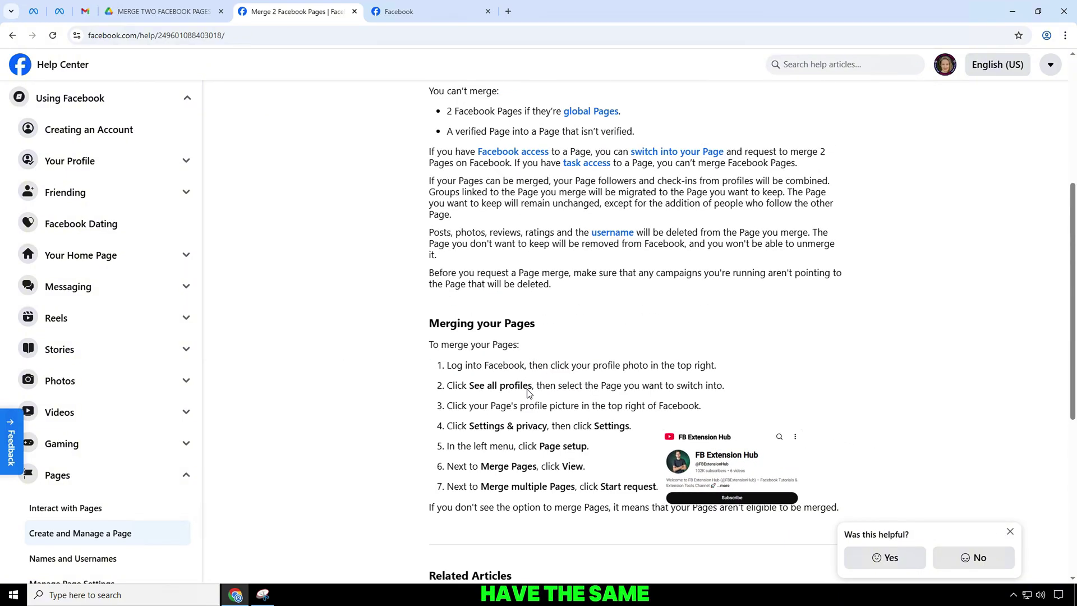
scroll(527, 393, "up", 5)
left_click_drag(457, 268, 539, 283)
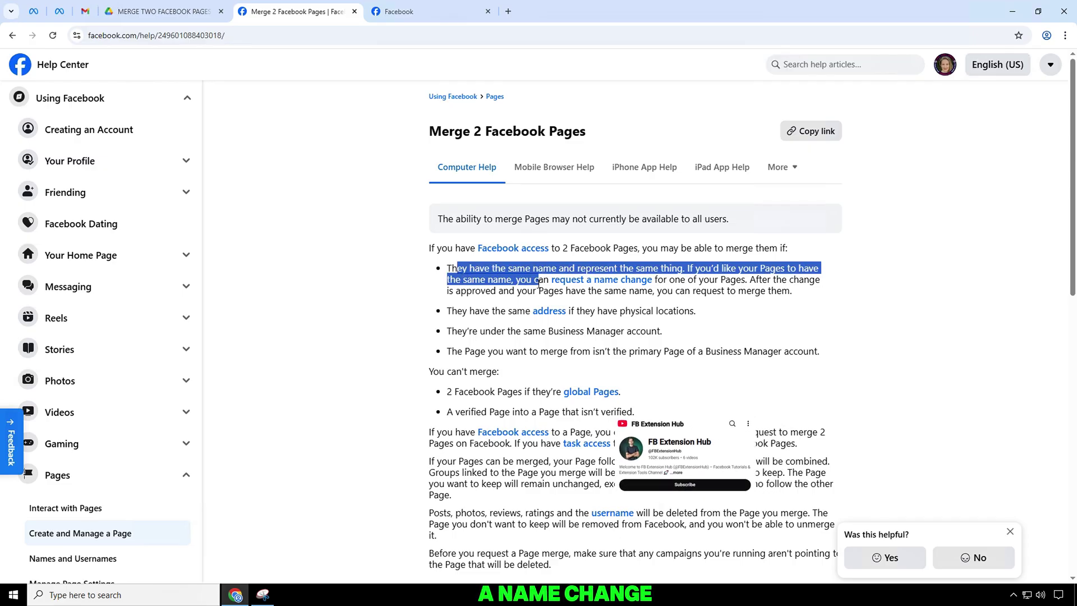
left_click(435, 242)
left_click(162, 11)
left_click_drag(290, 110, 535, 112)
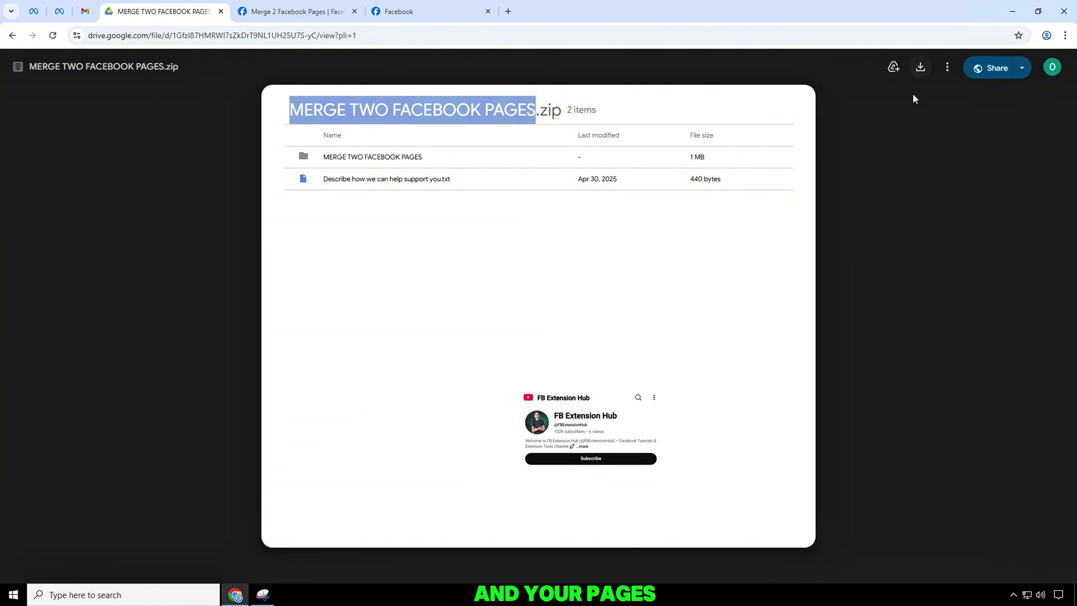
Step: Download MERGE TWO FACEBOOK PAGES.zip and turn on Developer mode in Chrome's extensions page
left_click(679, 101)
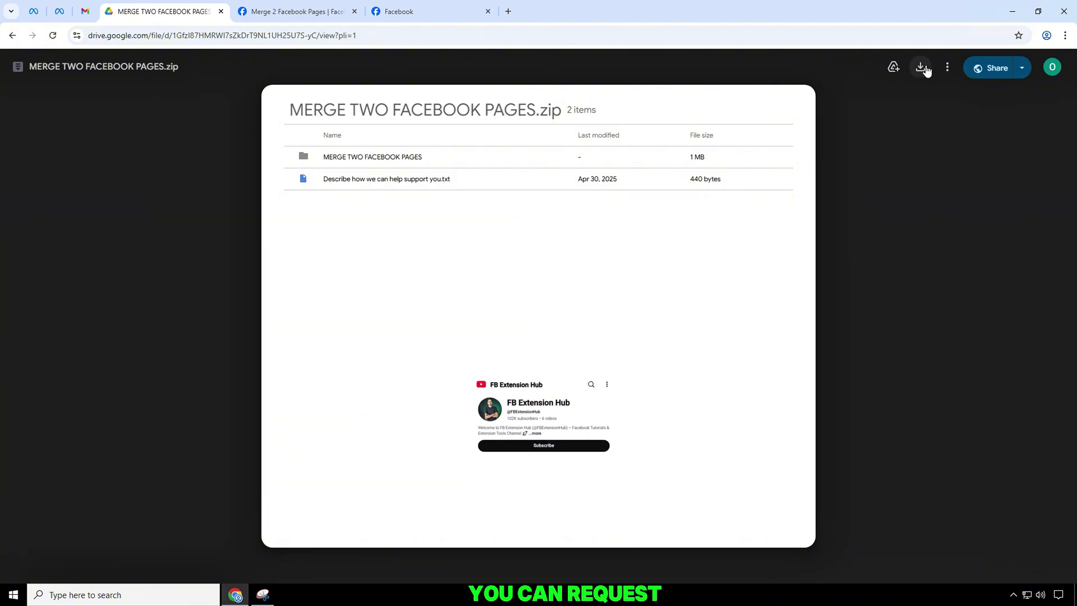
left_click(922, 68)
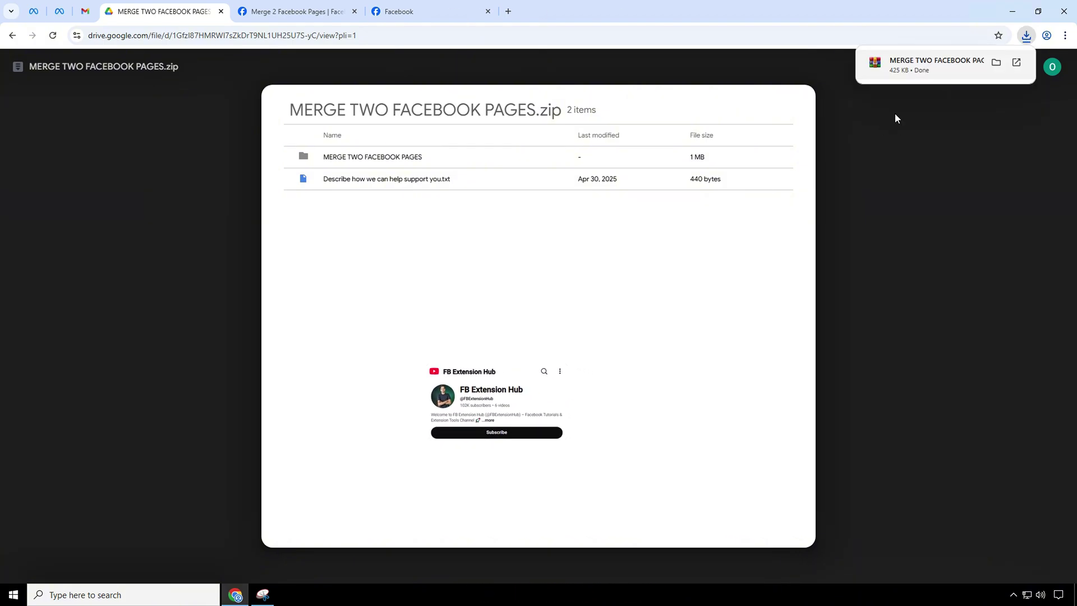
left_click(1065, 35)
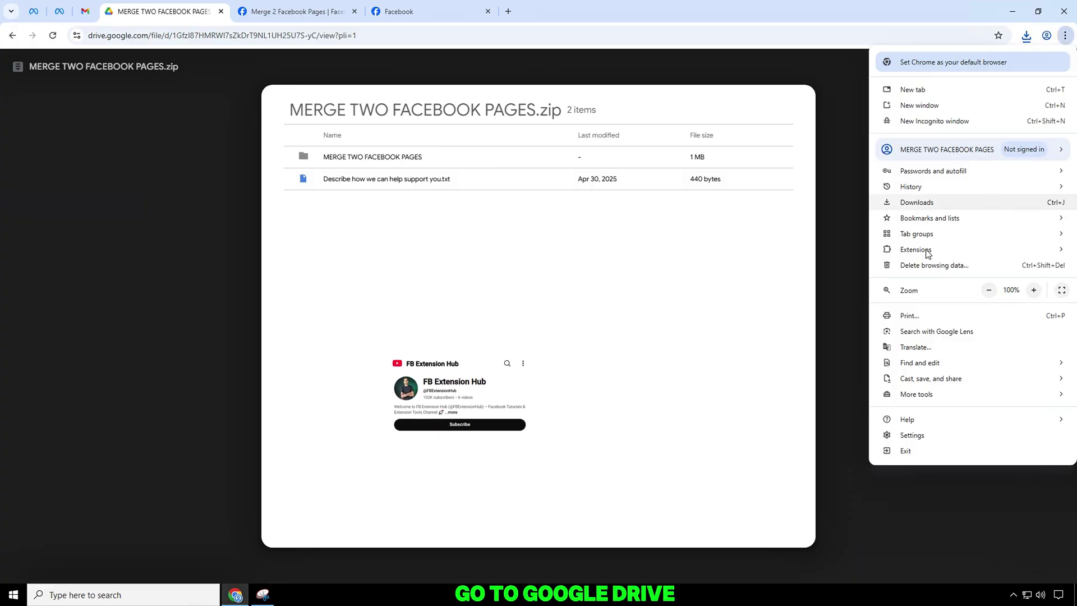
mouse_move(911, 253)
left_click(816, 250)
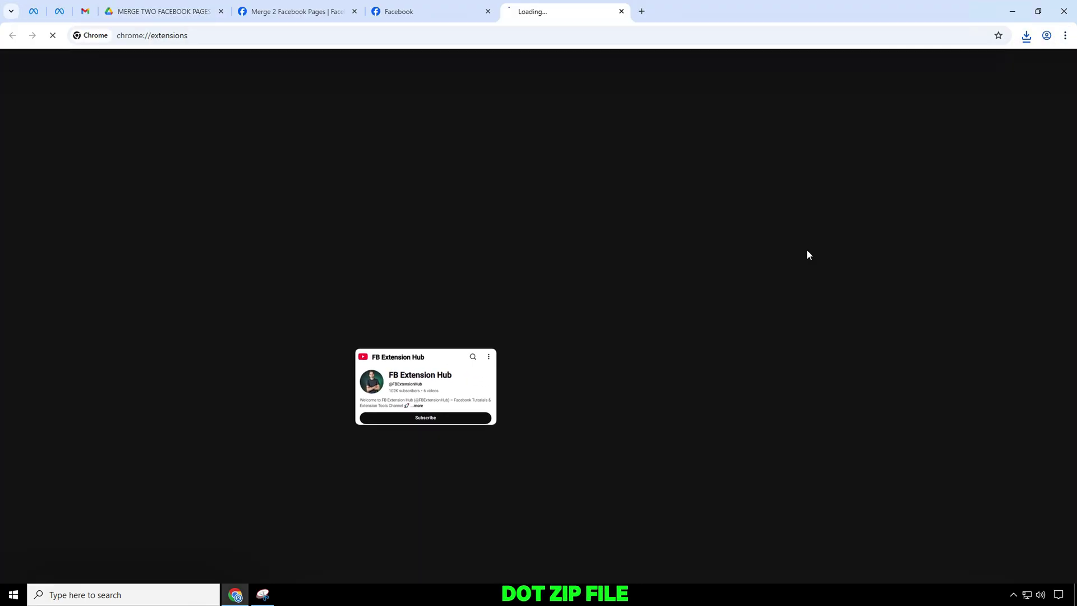
left_click_drag(992, 64, 1058, 67)
left_click(1060, 66)
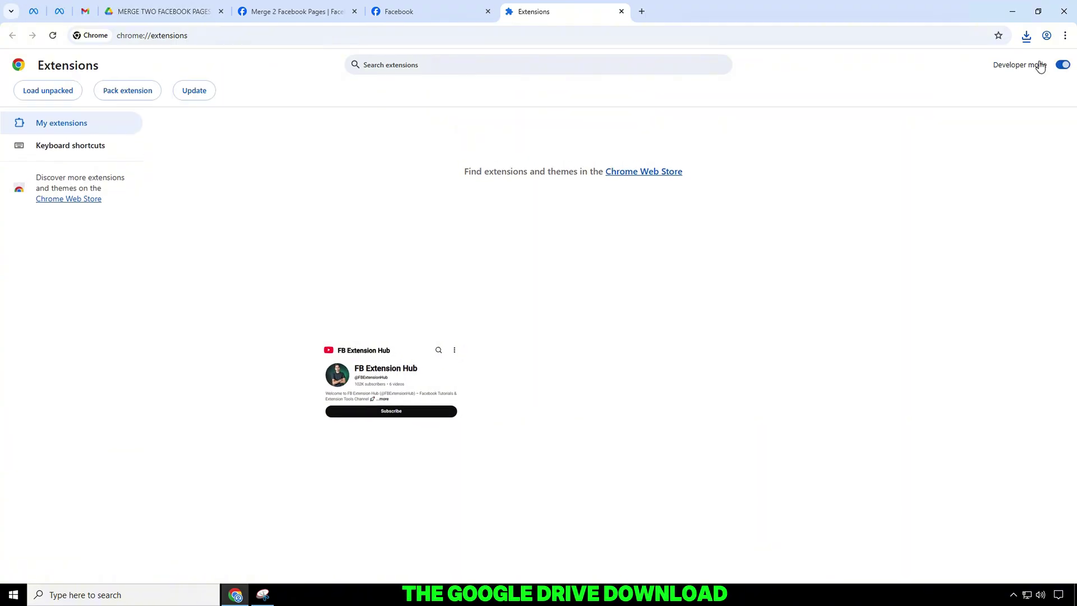
Step: Extract the zip to a Desktop folder with WinRAR and drop that folder onto Chrome's extensions page
left_click(1027, 35)
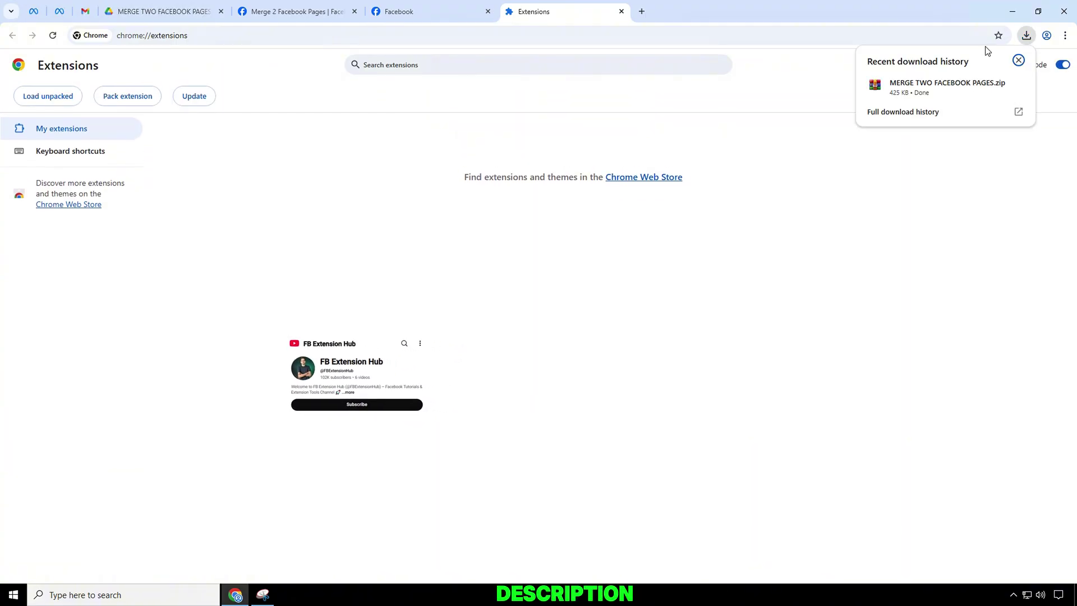
left_click(943, 89)
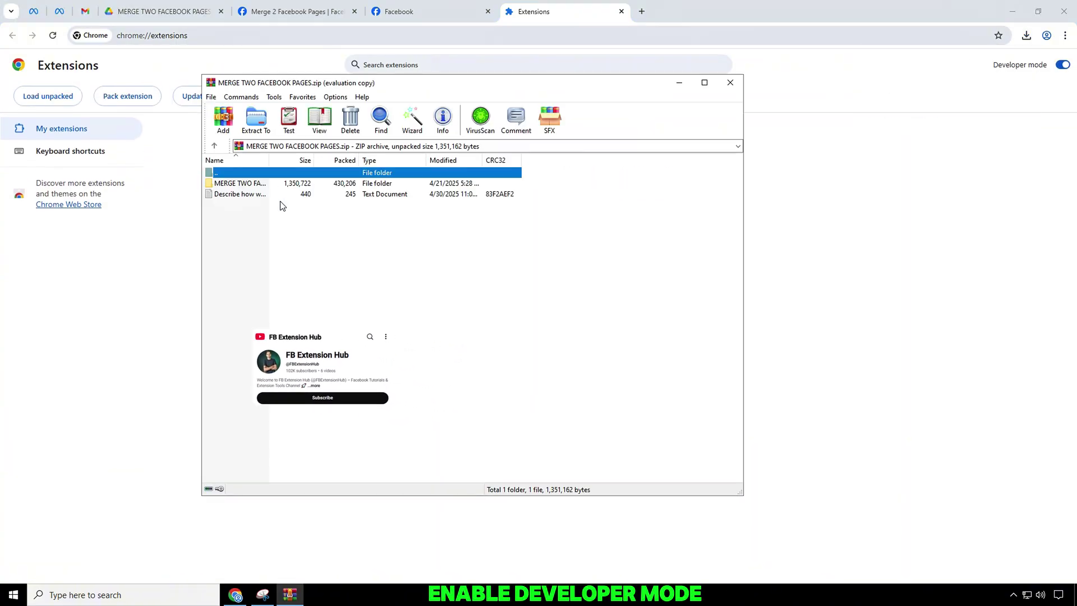
left_click(559, 245)
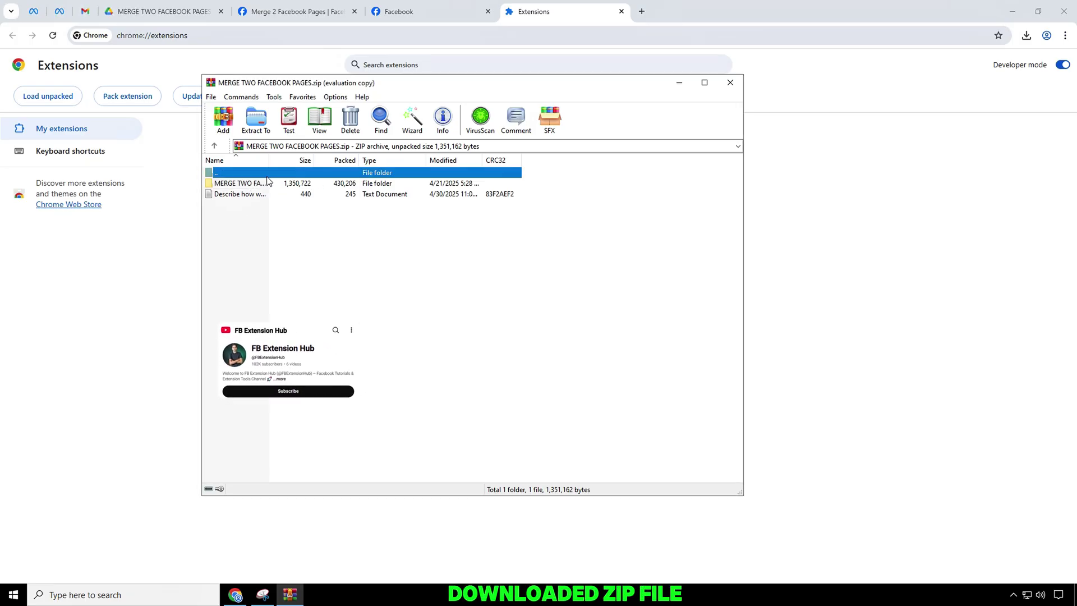
left_click(413, 119)
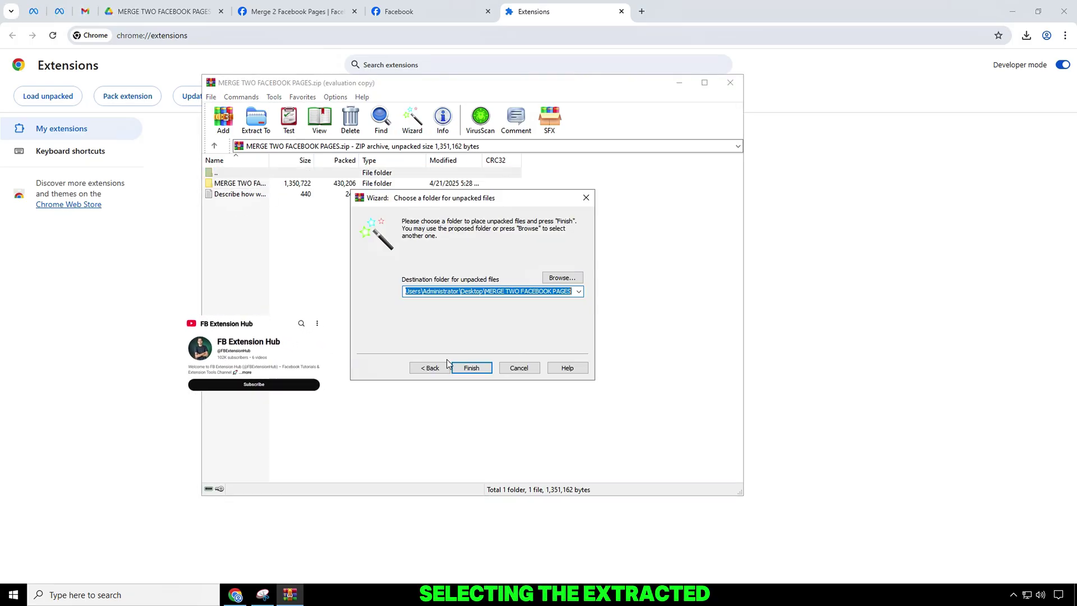
left_click(465, 369)
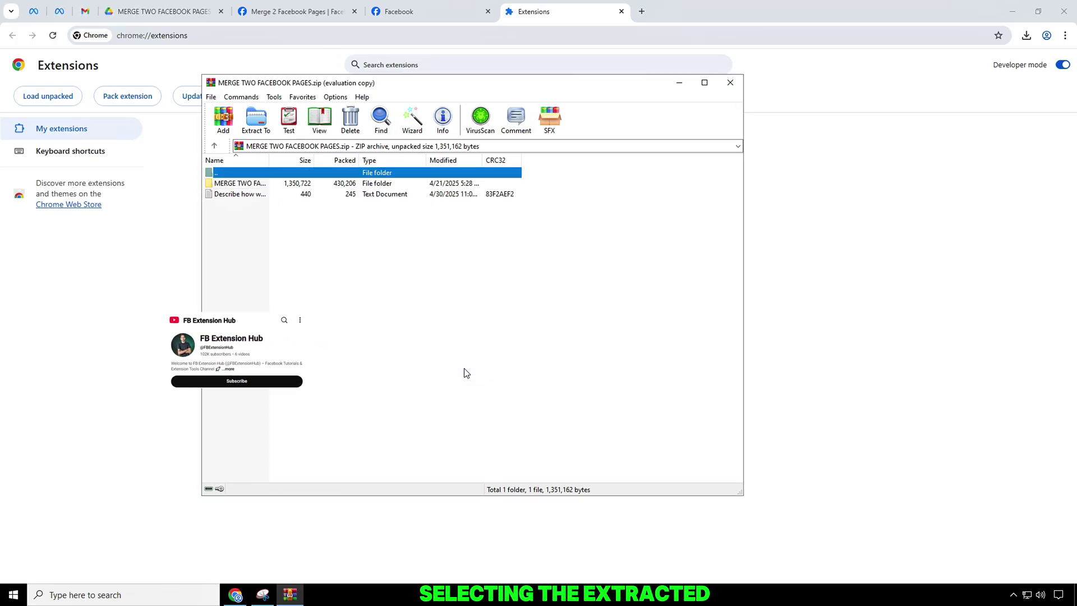
left_click(699, 129)
left_click(731, 84)
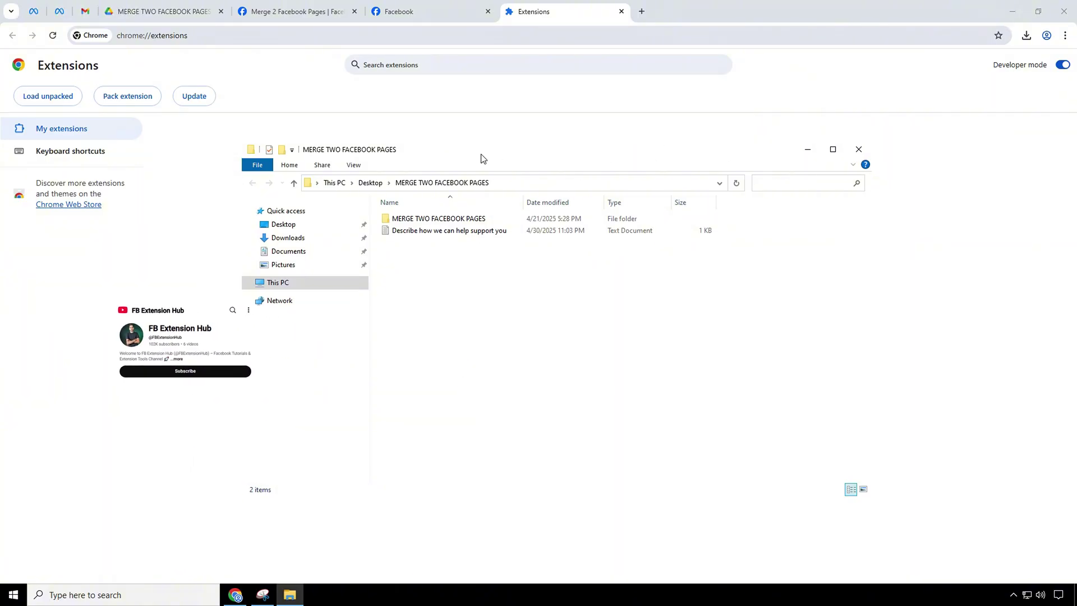
left_click_drag(481, 159, 722, 164)
left_click_drag(676, 224, 318, 282)
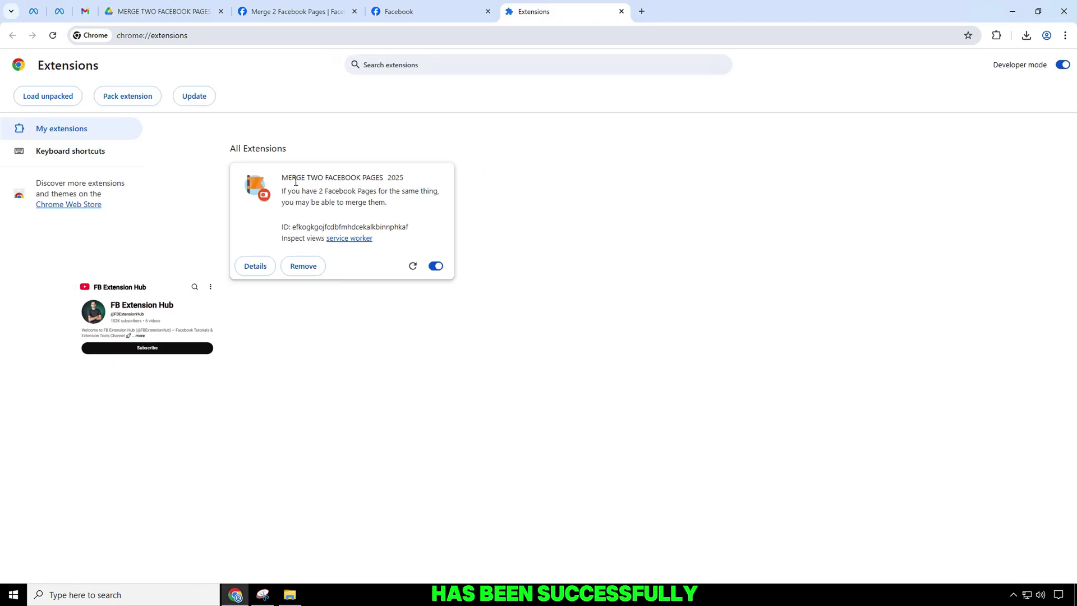
Step: Update the extensions, pin MERGE TWO FACEBOOK PAGES 2025 to the toolbar, and open its merge form
left_click_drag(281, 178, 384, 178)
left_click(195, 97)
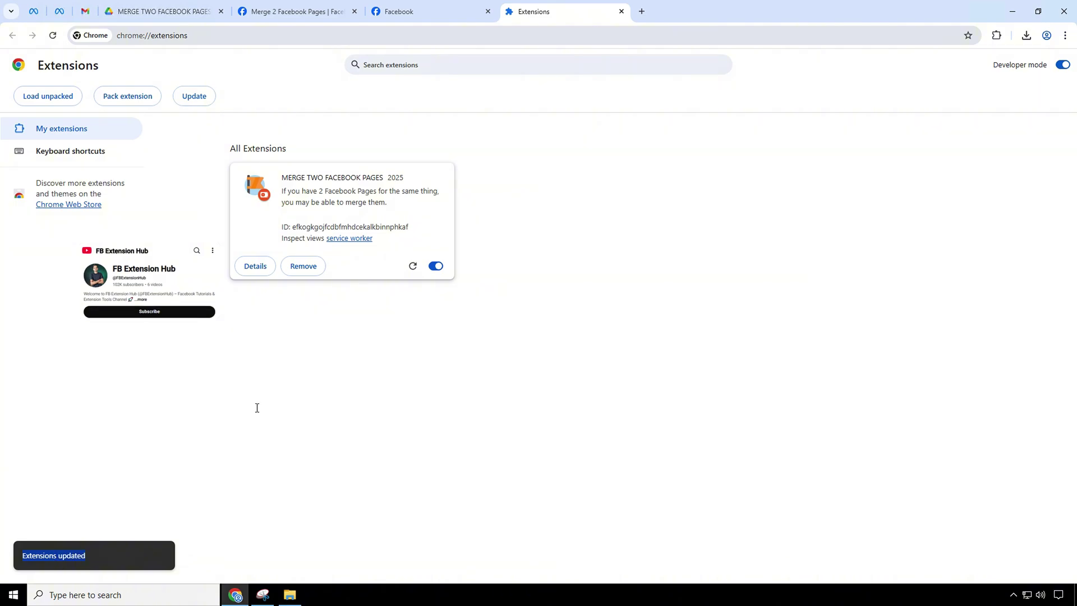
left_click(997, 35)
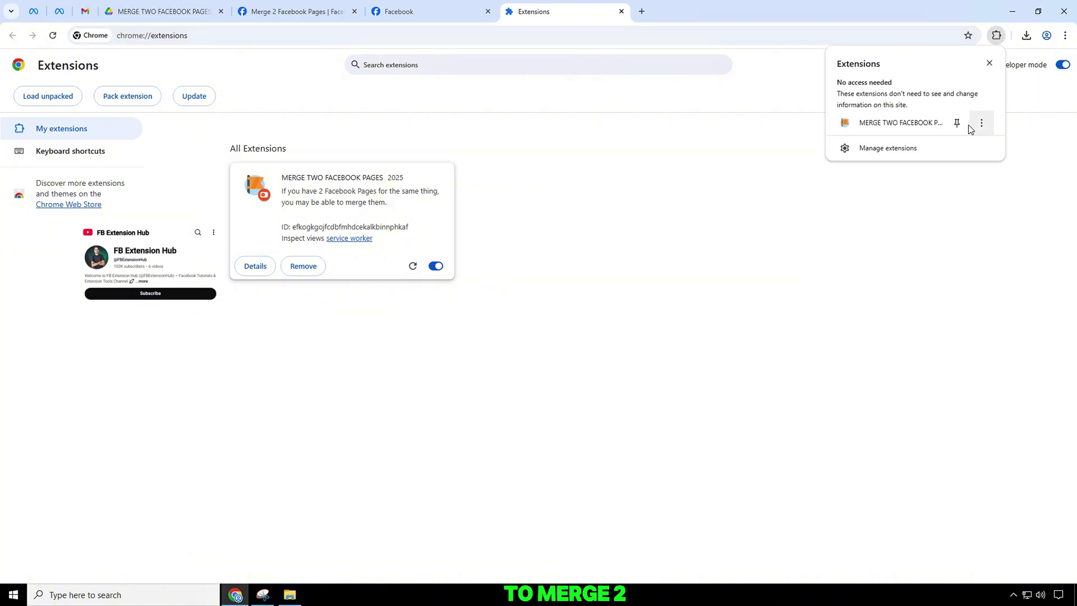
left_click(957, 122)
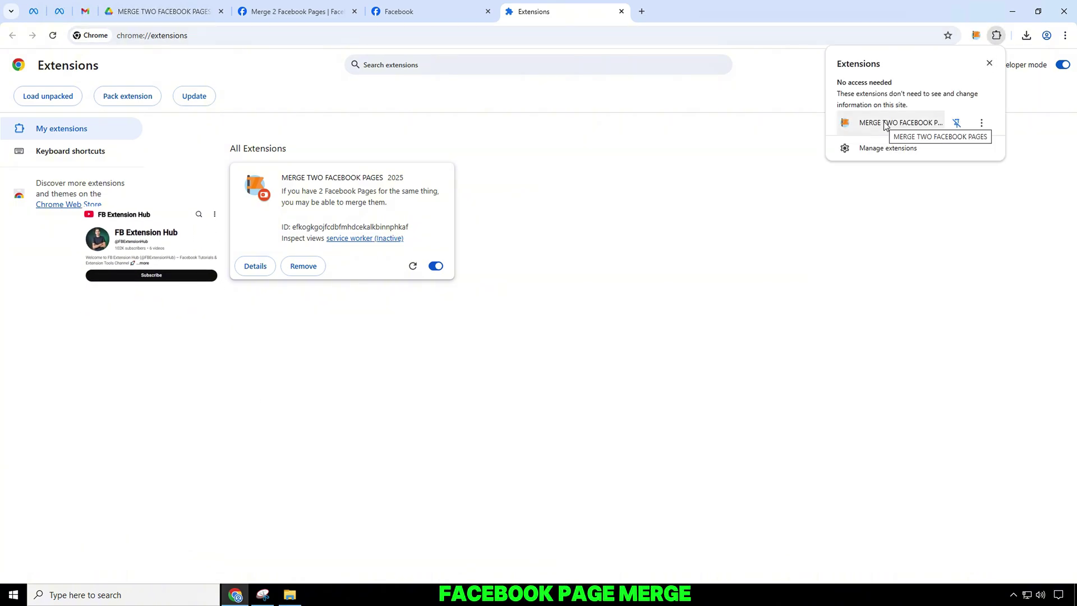
left_click(885, 125)
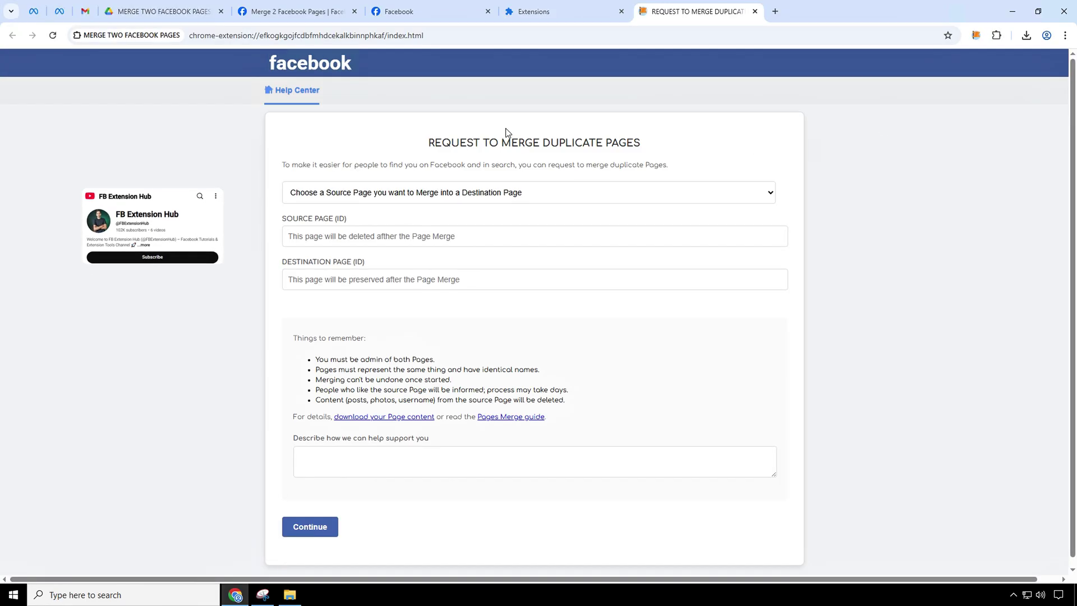
Step: Read the Request to Merge Duplicate Pages heading and description, then select the Source Page (ID) field
left_click_drag(428, 143, 648, 144)
left_click_drag(283, 164, 681, 166)
left_click(681, 166)
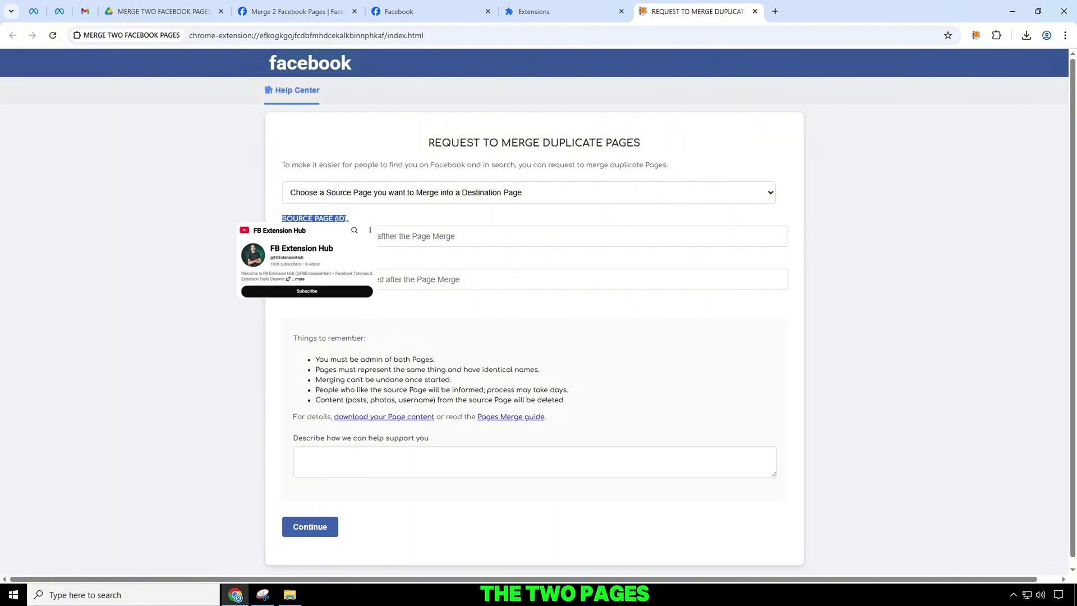
left_click(314, 236)
Step: Copy the source Page's ID from About > Page transparency into the form's Source Page (ID) field
left_click(431, 11)
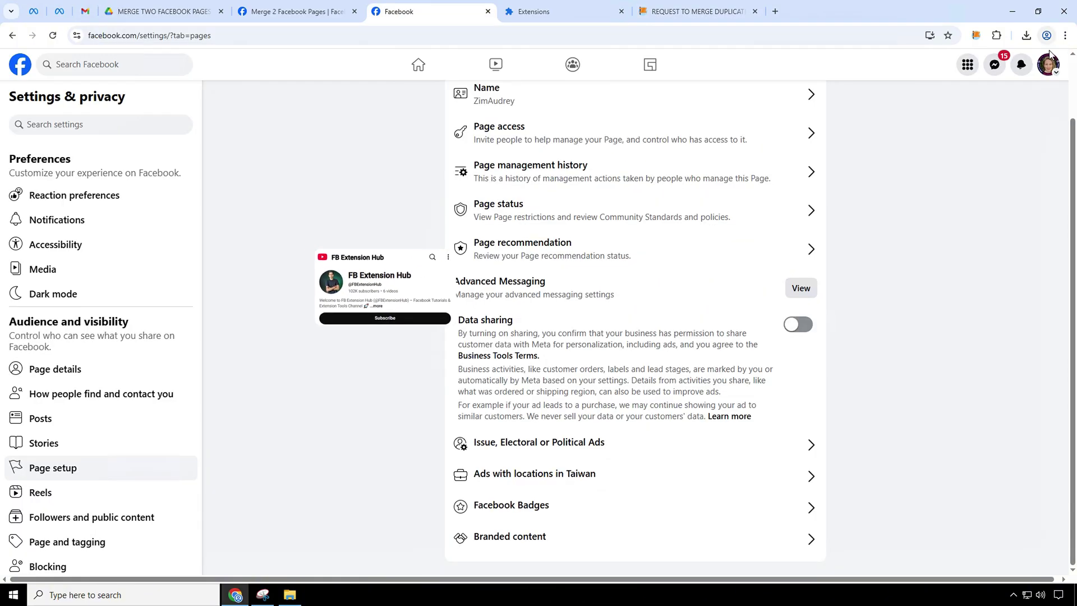
left_click(1048, 64)
left_click(886, 111)
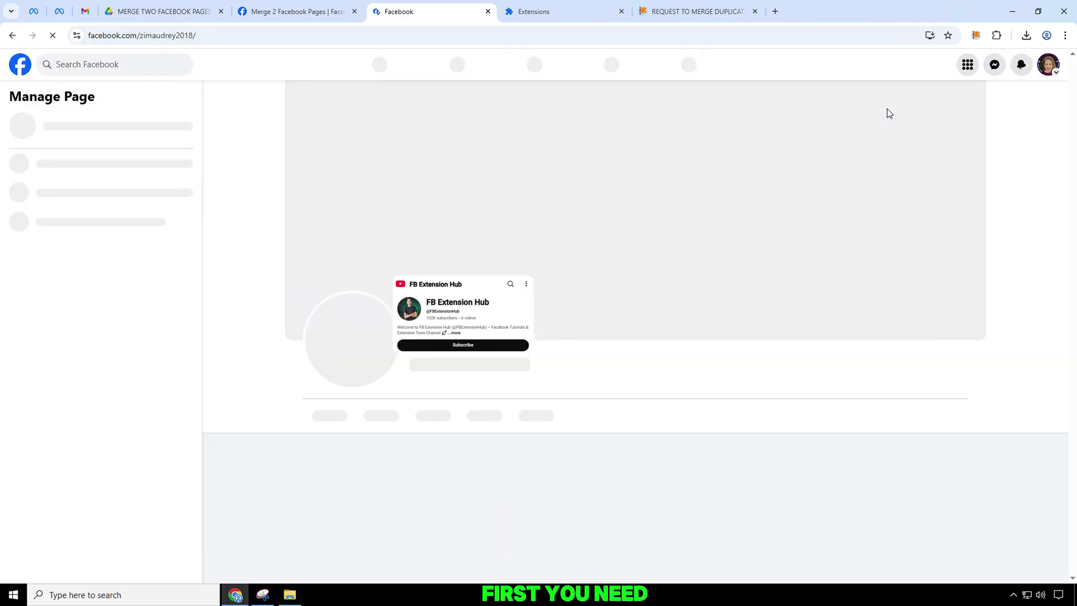
scroll(446, 258, "down", 4)
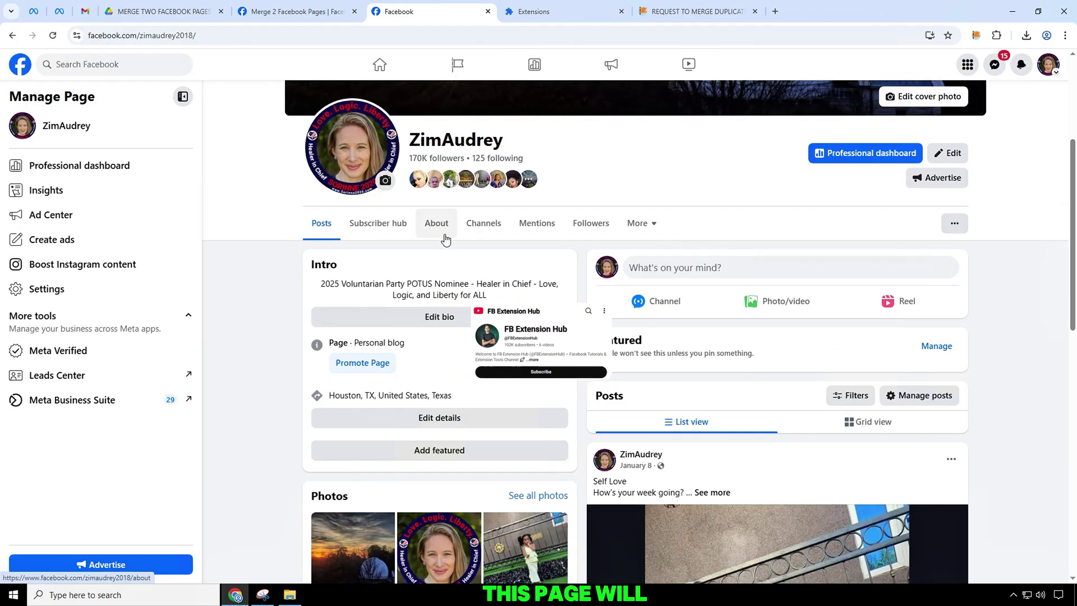
left_click(440, 230)
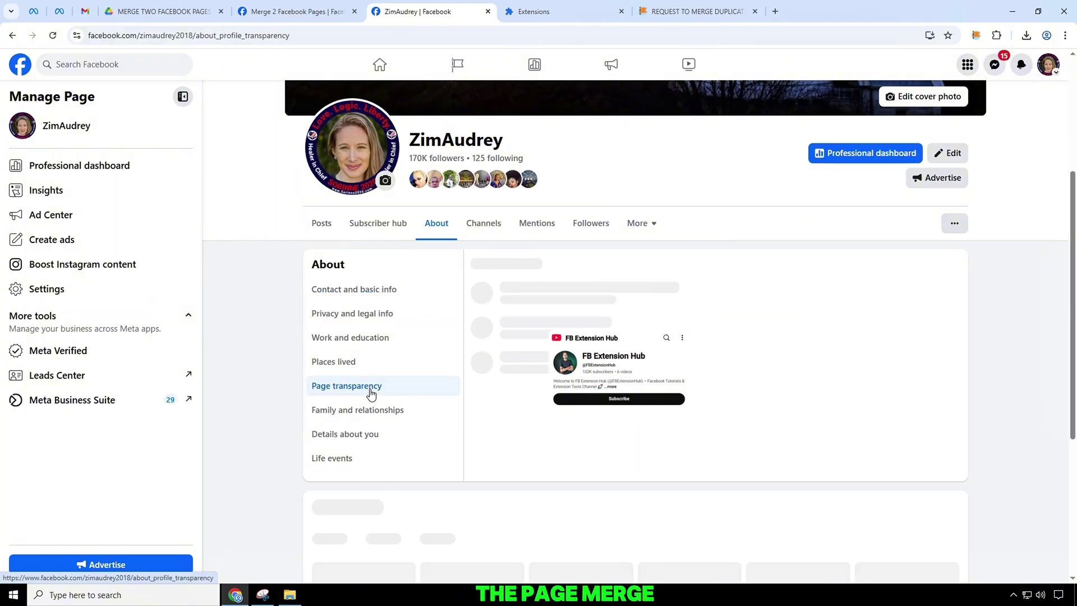
left_click(392, 386)
left_click_drag(493, 315, 534, 312)
double_click(528, 305)
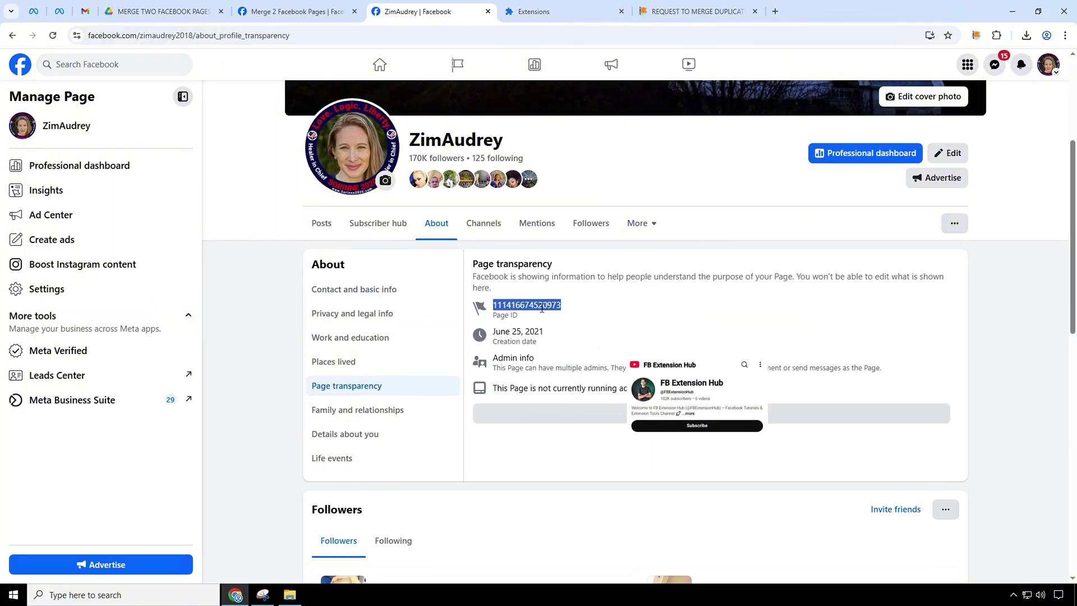
left_click(648, 13)
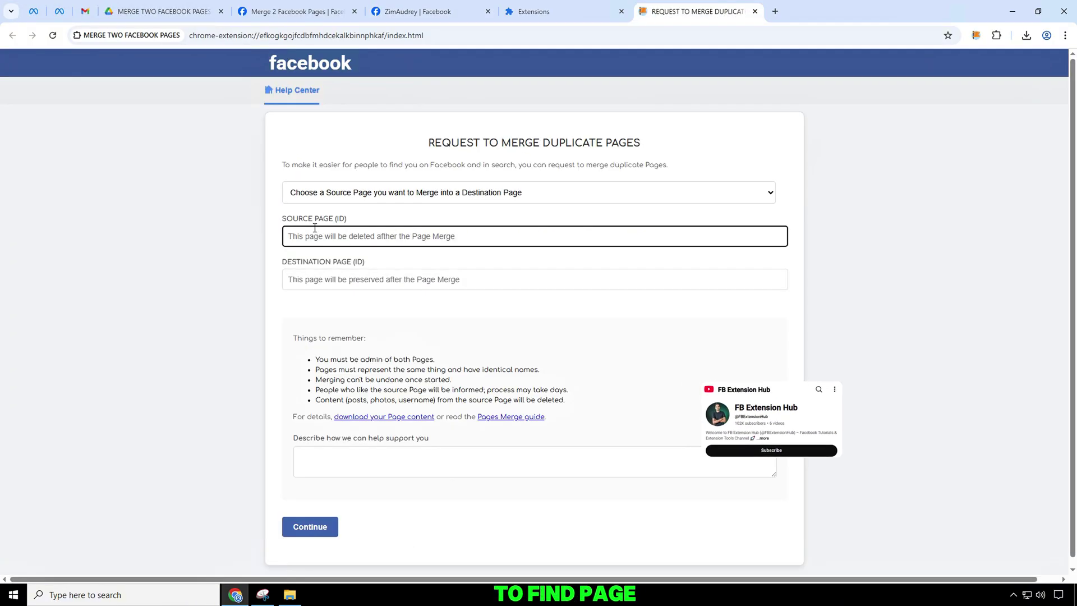
triple_click(297, 219)
left_click(308, 241)
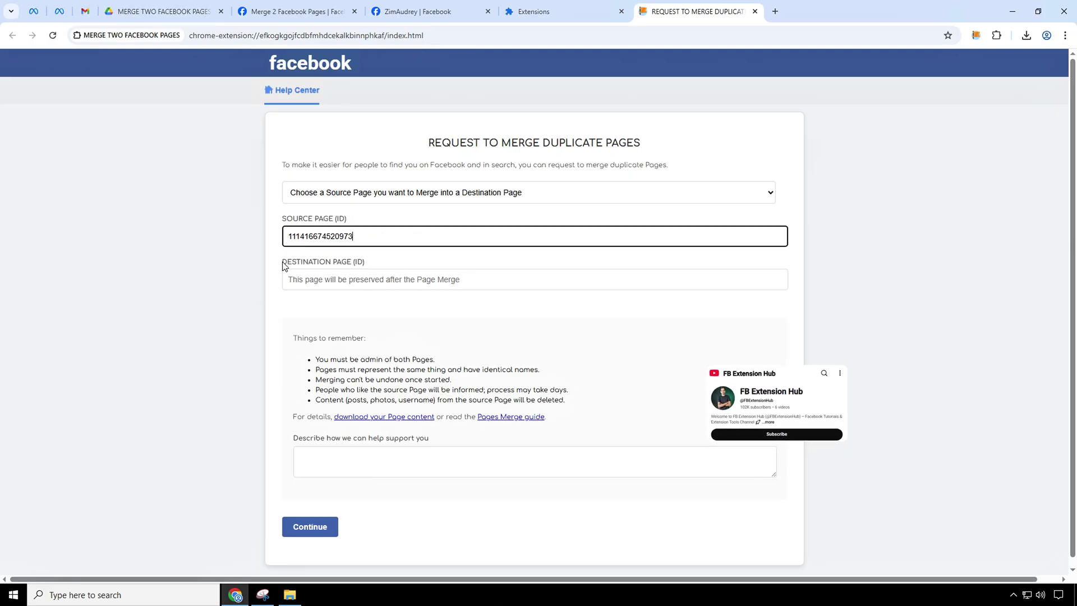
left_click_drag(284, 266, 377, 262)
left_click(334, 285)
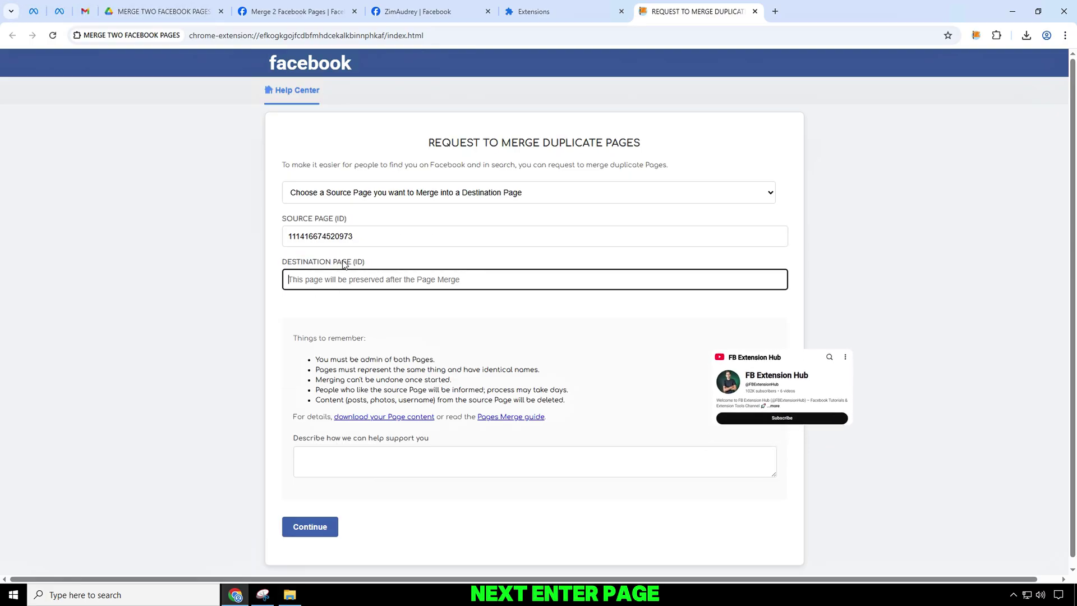
Step: Switch from the source Page to the other personal profile
left_click(418, 11)
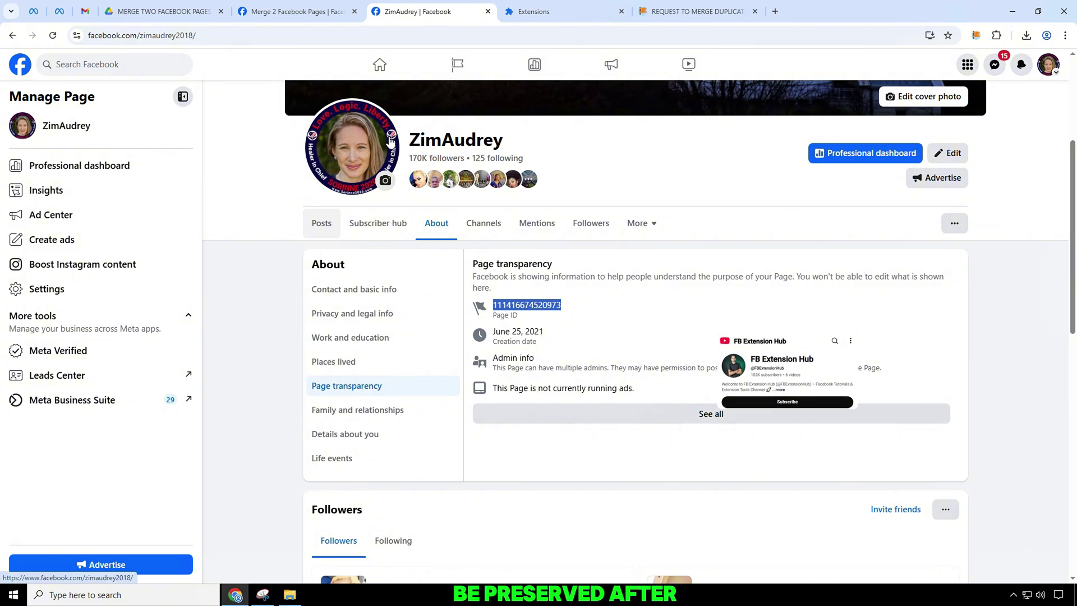
left_click(391, 140)
double_click(456, 140)
left_click(1048, 64)
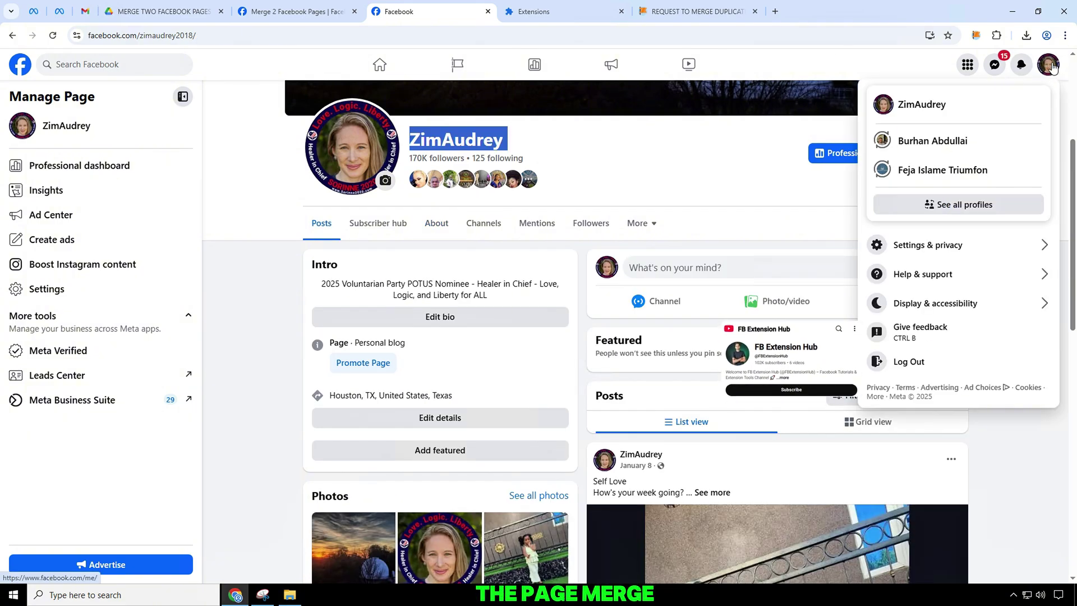
left_click(885, 141)
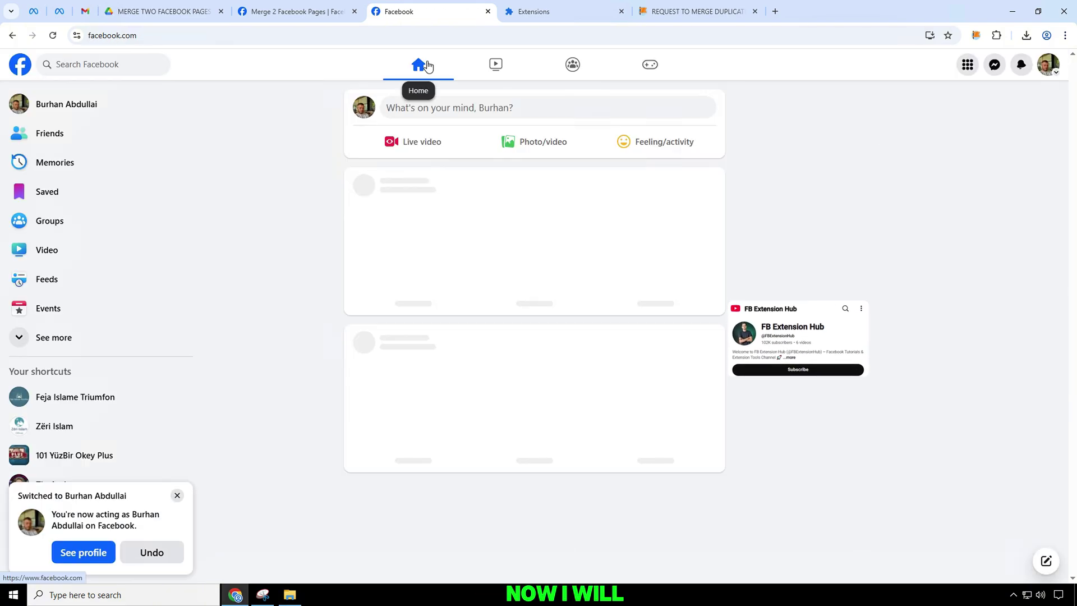
Step: Start a new Public Page from Pages > Create new profile or Page
scroll(92, 359, "down", 4)
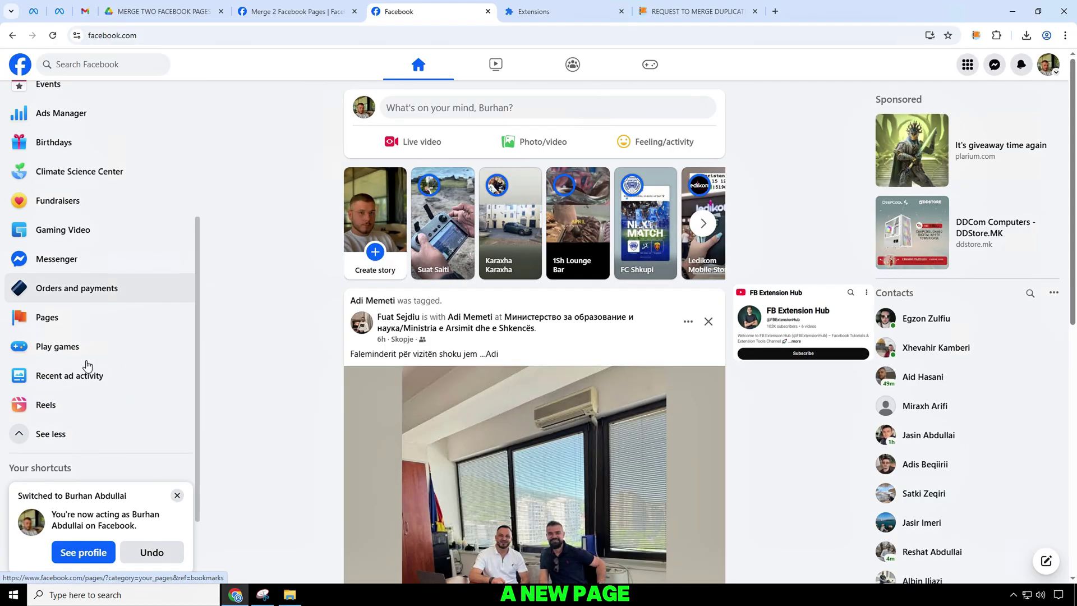
left_click(63, 321)
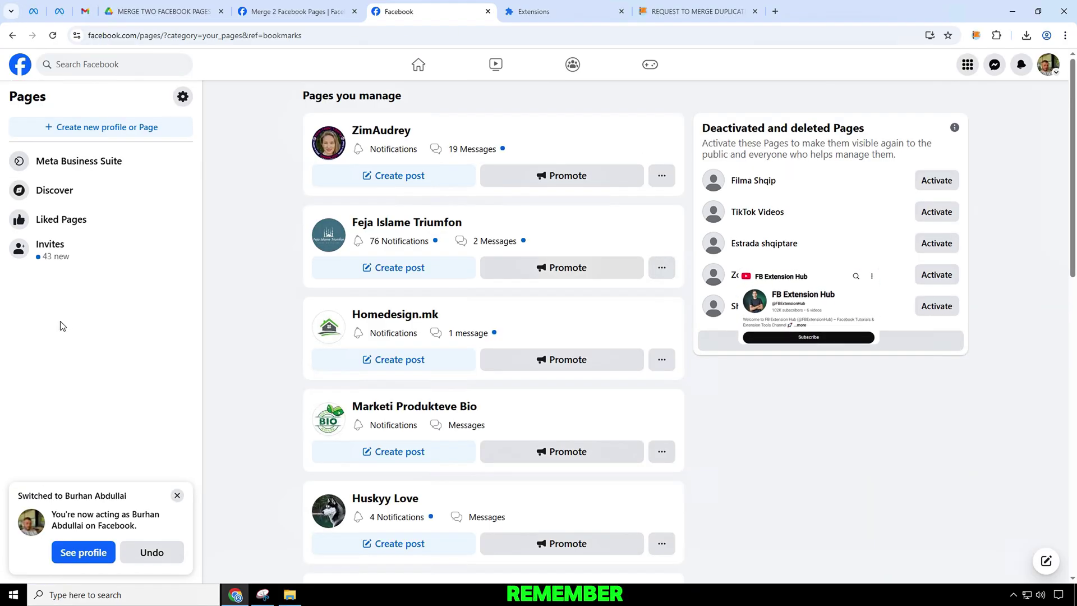
left_click(100, 128)
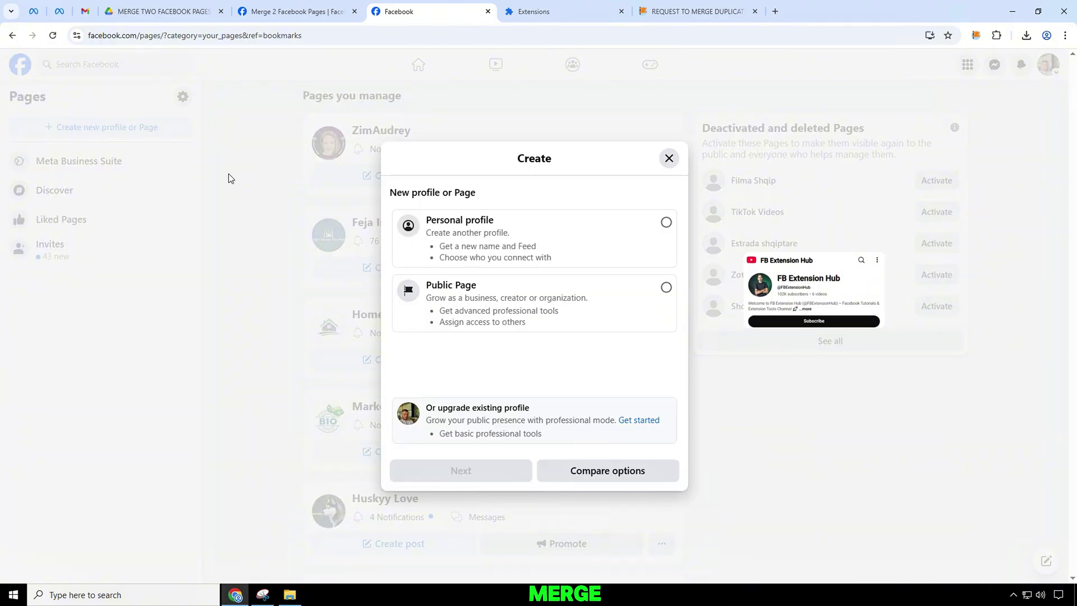
left_click(470, 317)
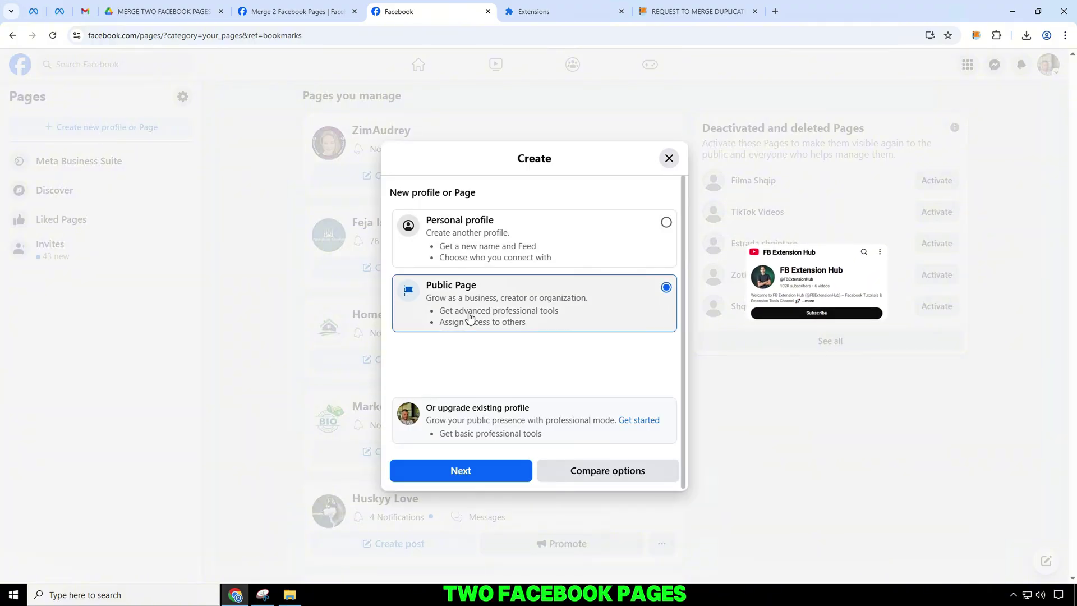
left_click(509, 474)
left_click(526, 520)
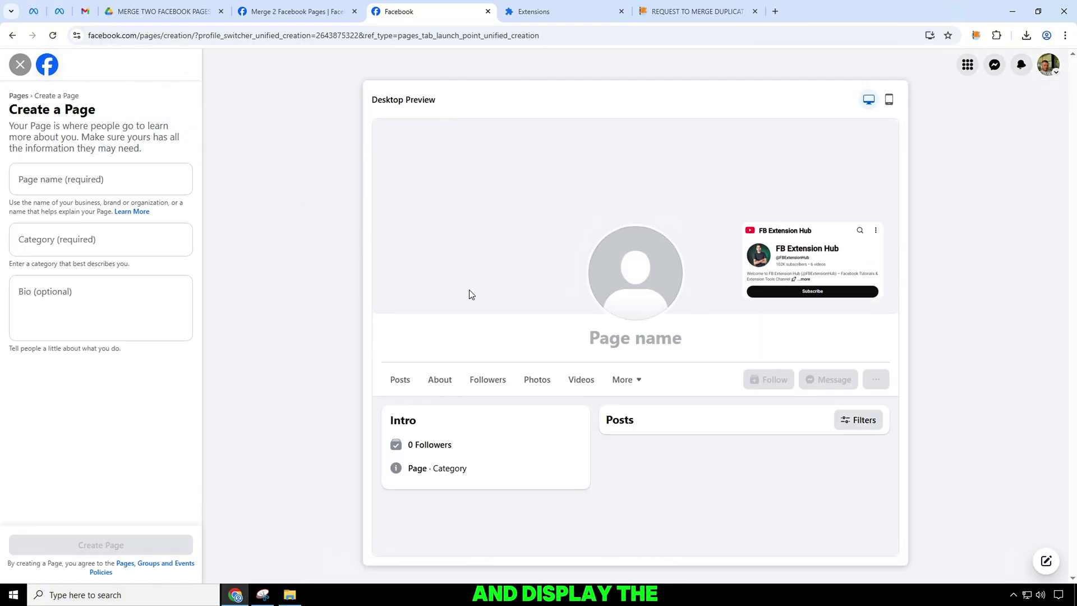
Step: Name the Page 'ZimAudrey' with category Personal Coach, then add 'Test' to the duplicate name
left_click(120, 185)
type("ZimAudrey")
left_click(114, 237)
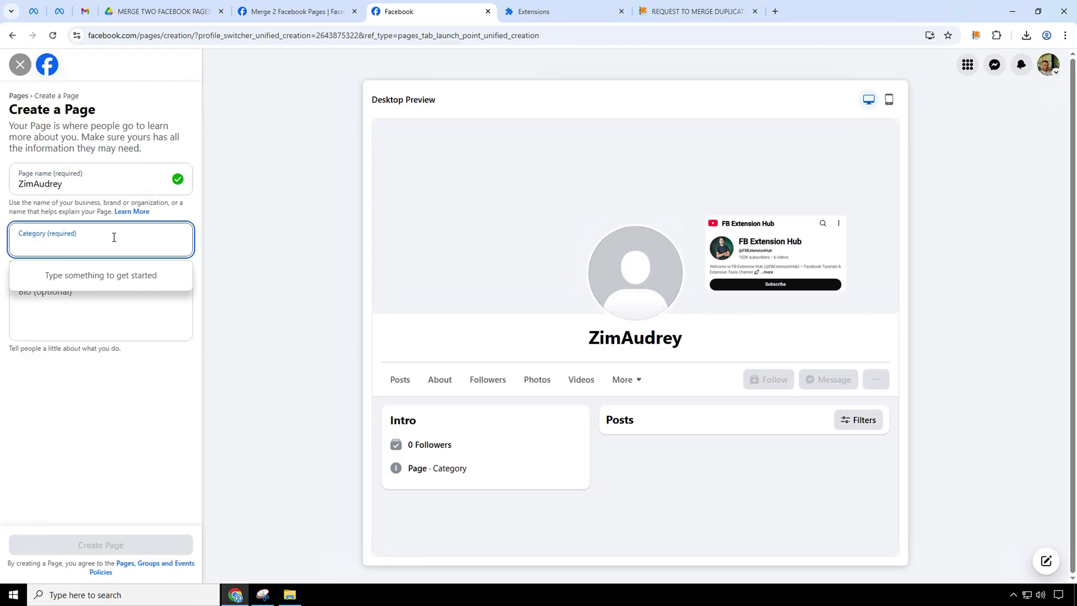
type("per")
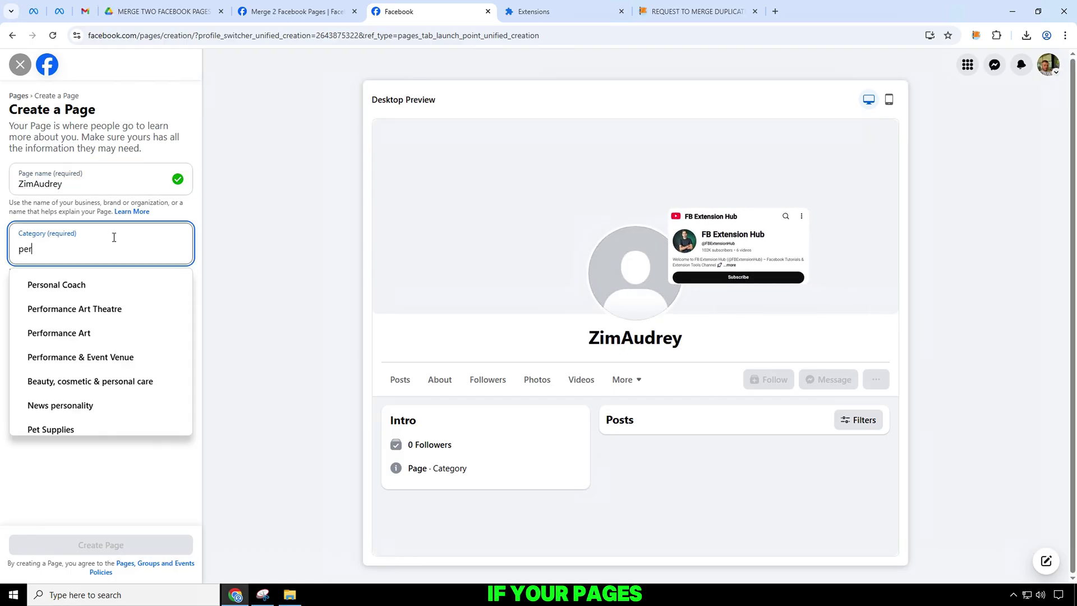
type("sonal")
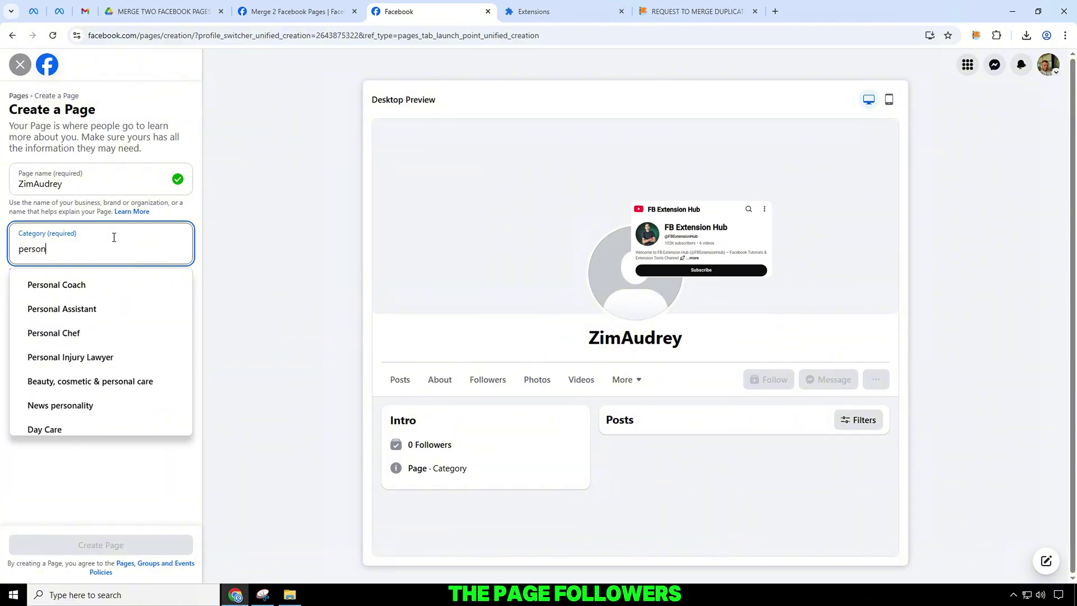
left_click(82, 282)
left_click(118, 539)
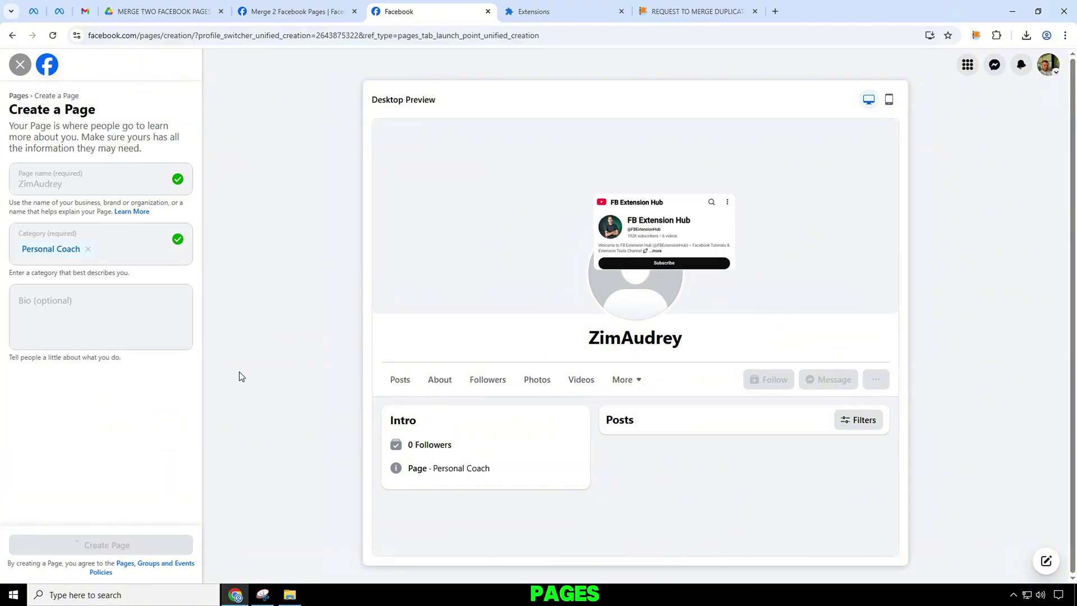
left_click_drag(585, 337, 700, 342)
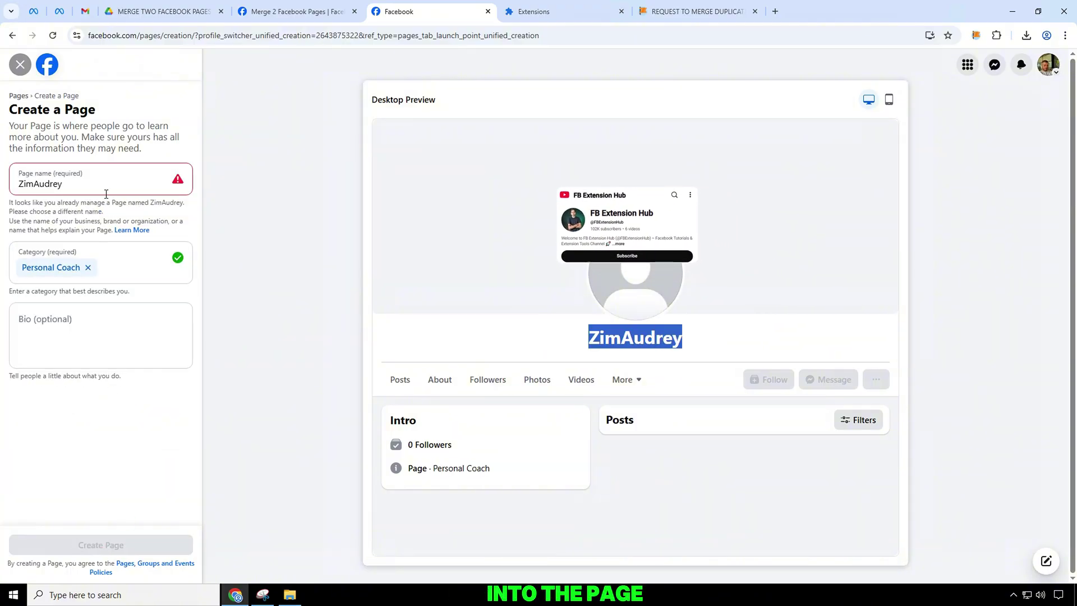
left_click(38, 187)
type("Tes")
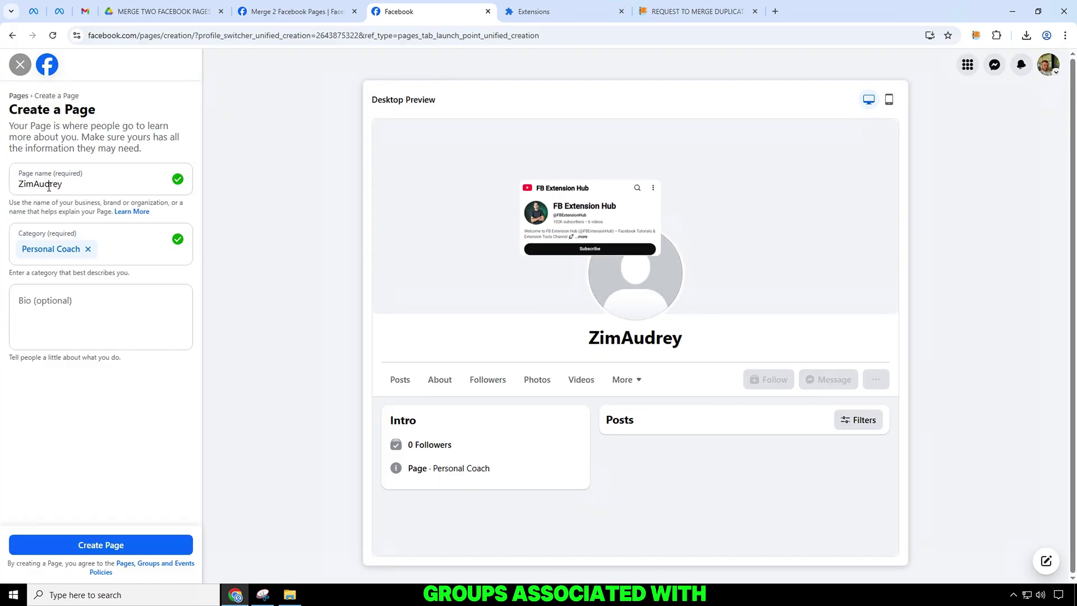
type("t")
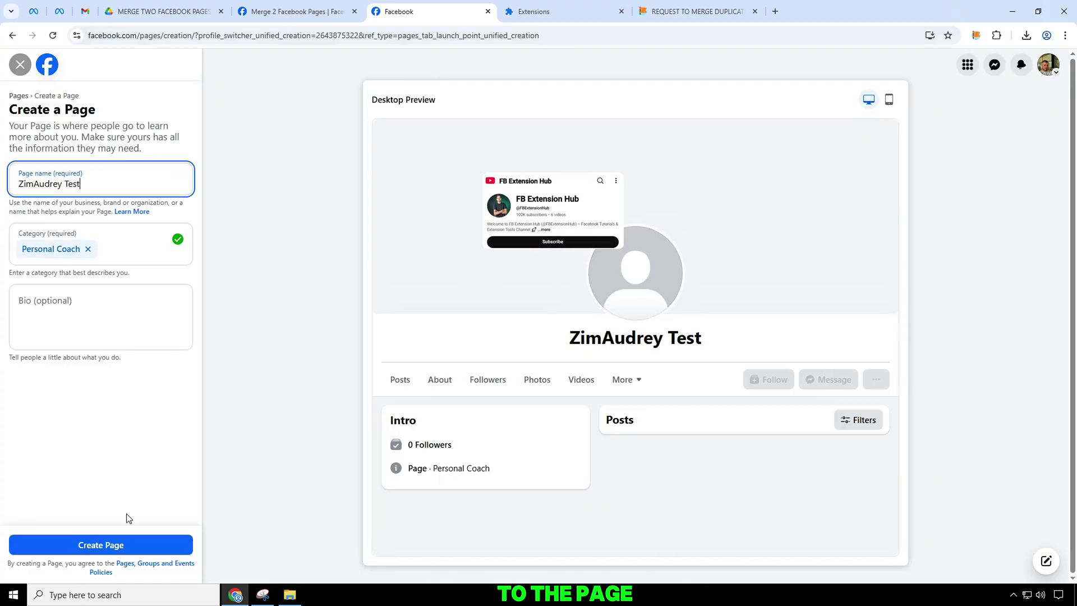
Step: Create the 'ZimAudrey Test' Page and skip through all its setup steps
left_click(141, 546)
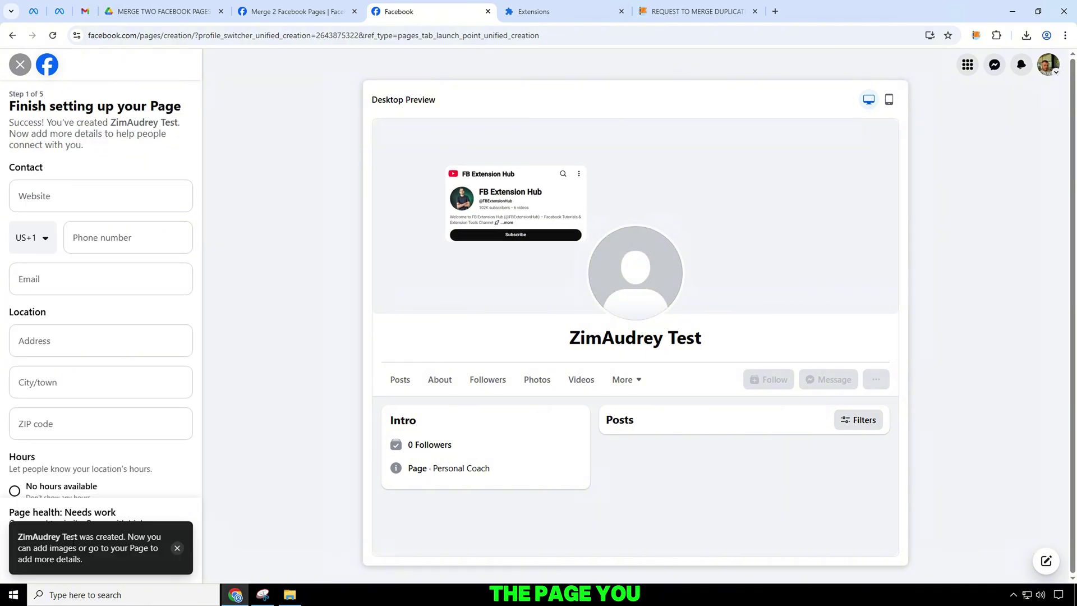
scroll(140, 492, "down", 2)
left_click(179, 549)
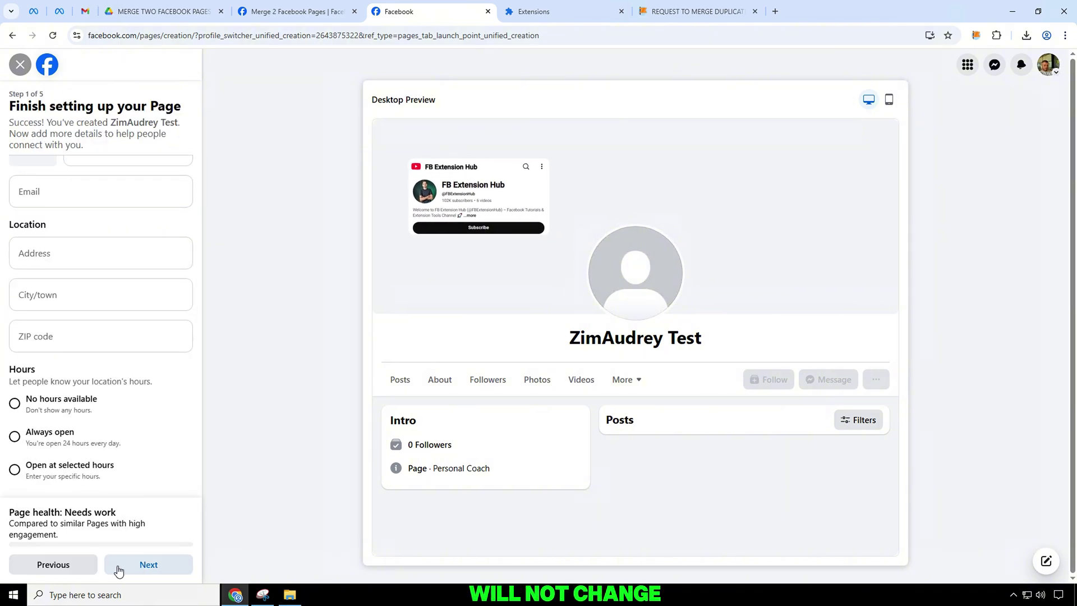
left_click(144, 567)
left_click(144, 568)
left_click(142, 568)
left_click(141, 567)
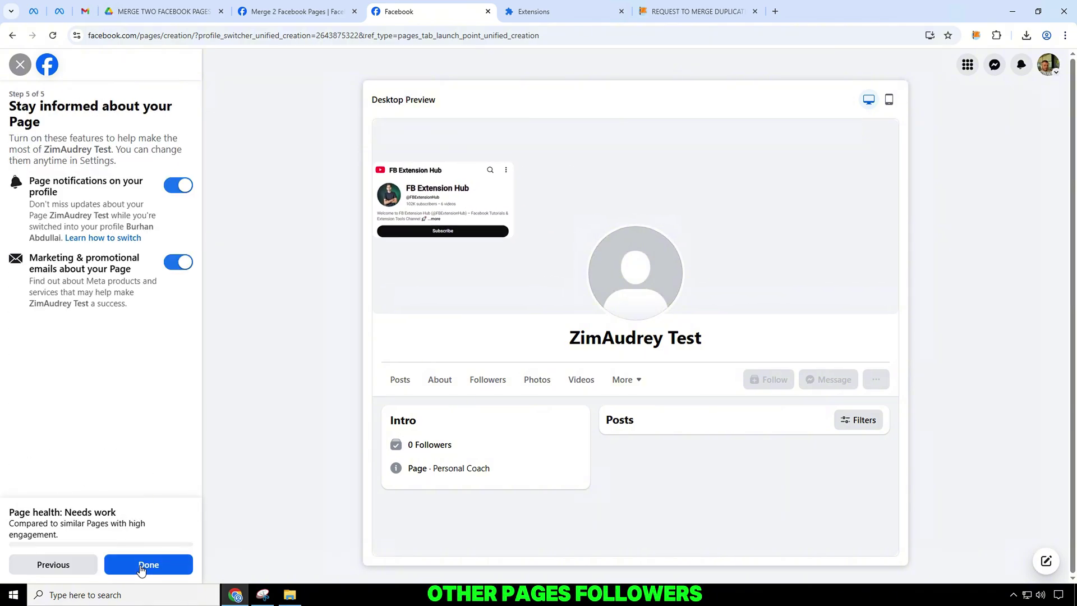
left_click(140, 567)
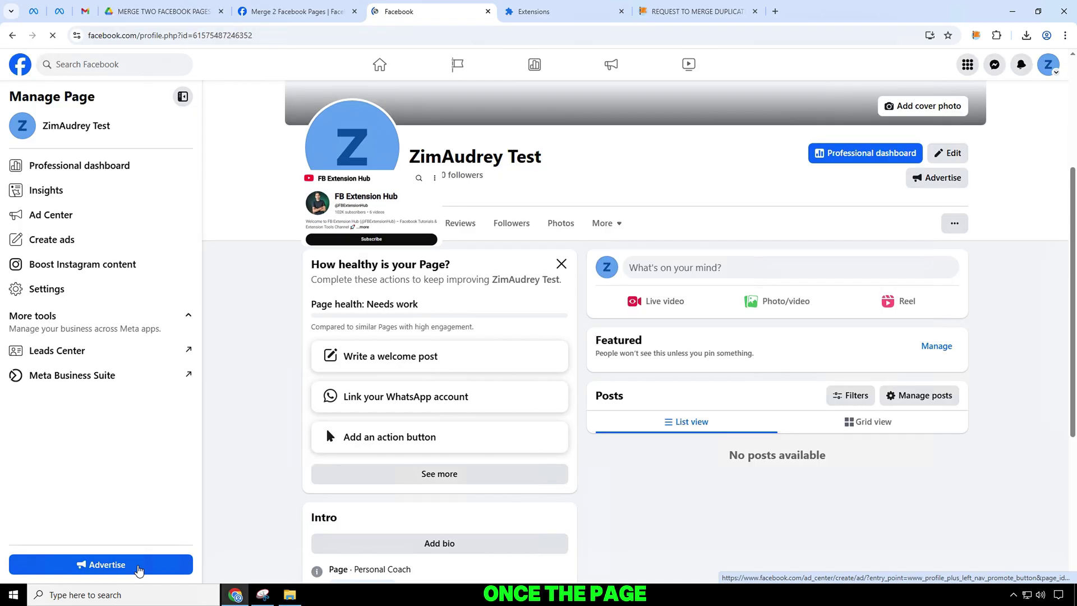
Step: Copy the new Page's ID from About > Page transparency
triple_click(475, 157)
left_click_drag(484, 174, 440, 175)
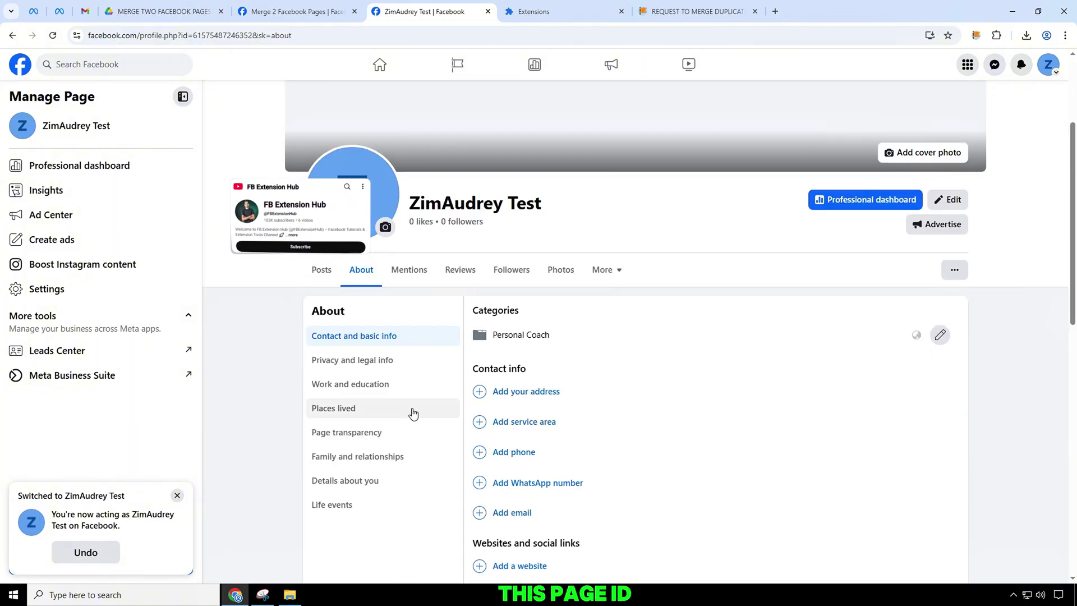
left_click(373, 433)
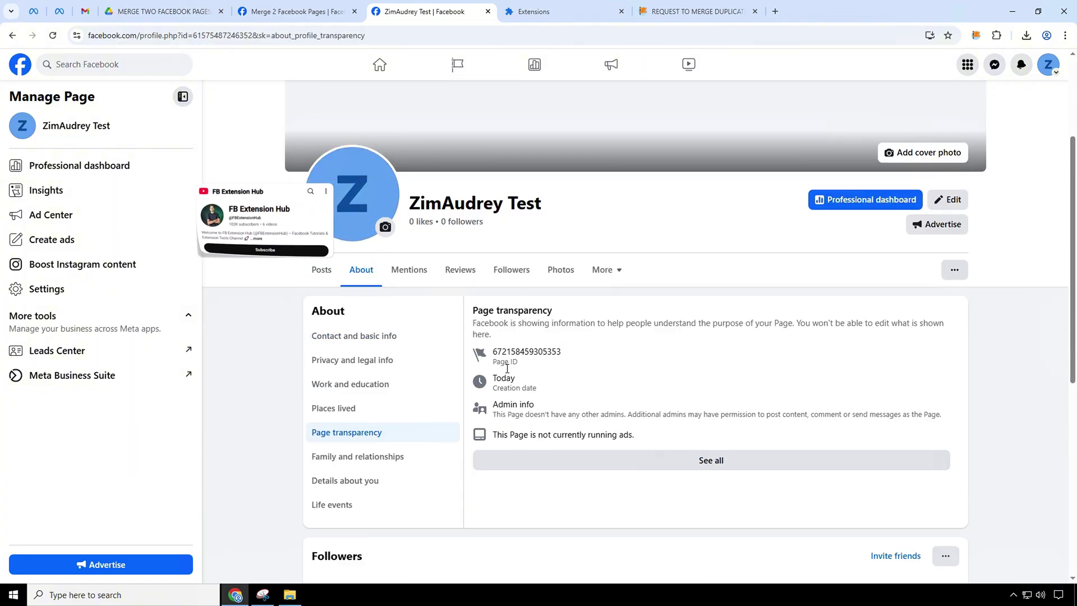
double_click(525, 354)
key("ctrl+c")
right_click(688, 356)
left_click(699, 363)
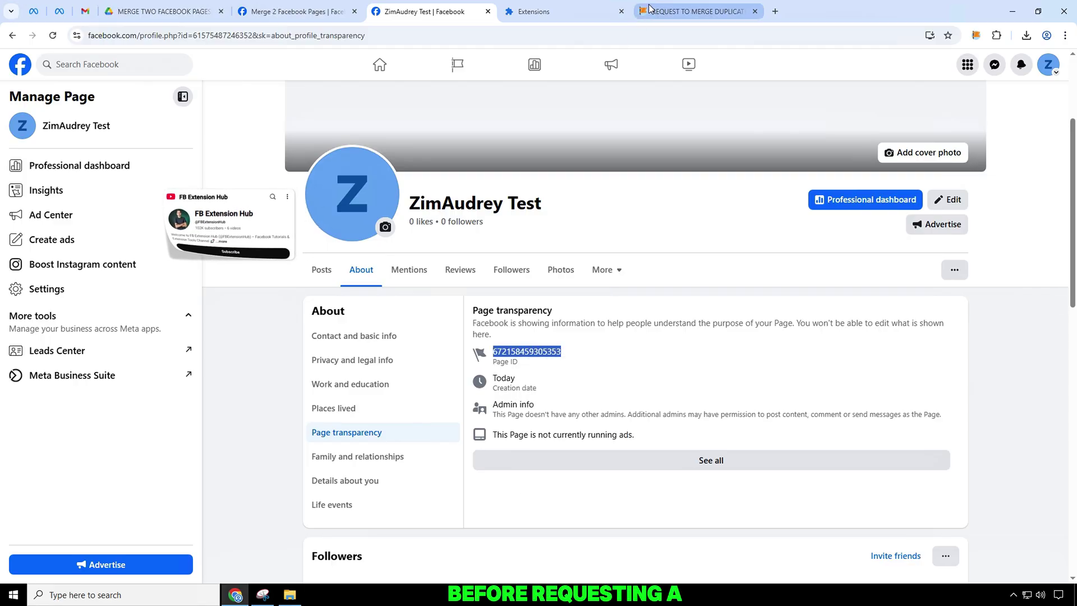
left_click(696, 11)
Step: Paste the new Page's ID into Destination Page (ID) and review the admin and identical-name requirements
key("ctrl+v")
left_click(356, 300)
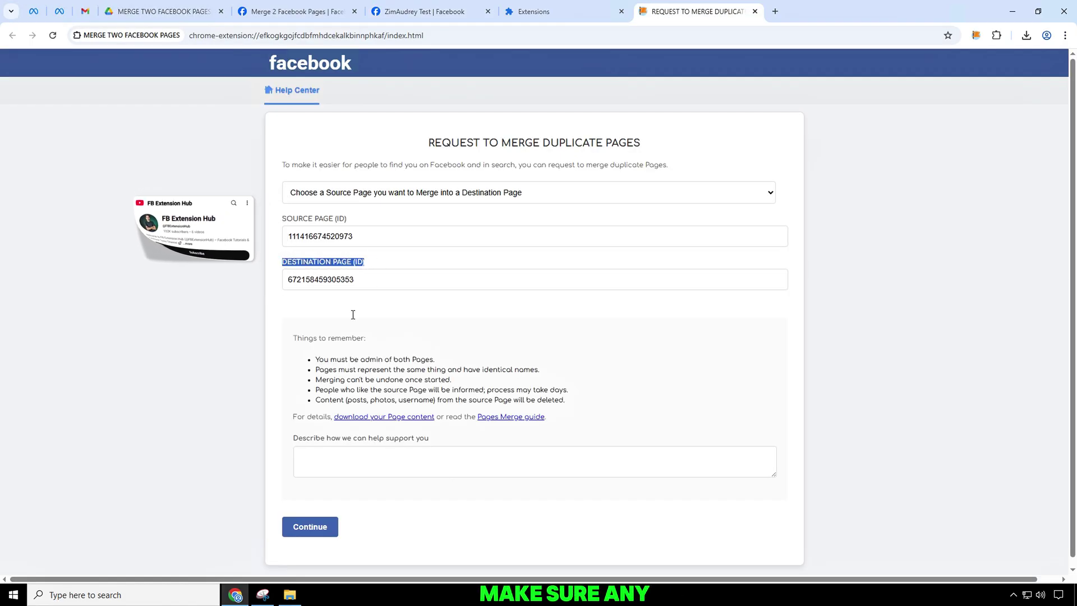
left_click(324, 363)
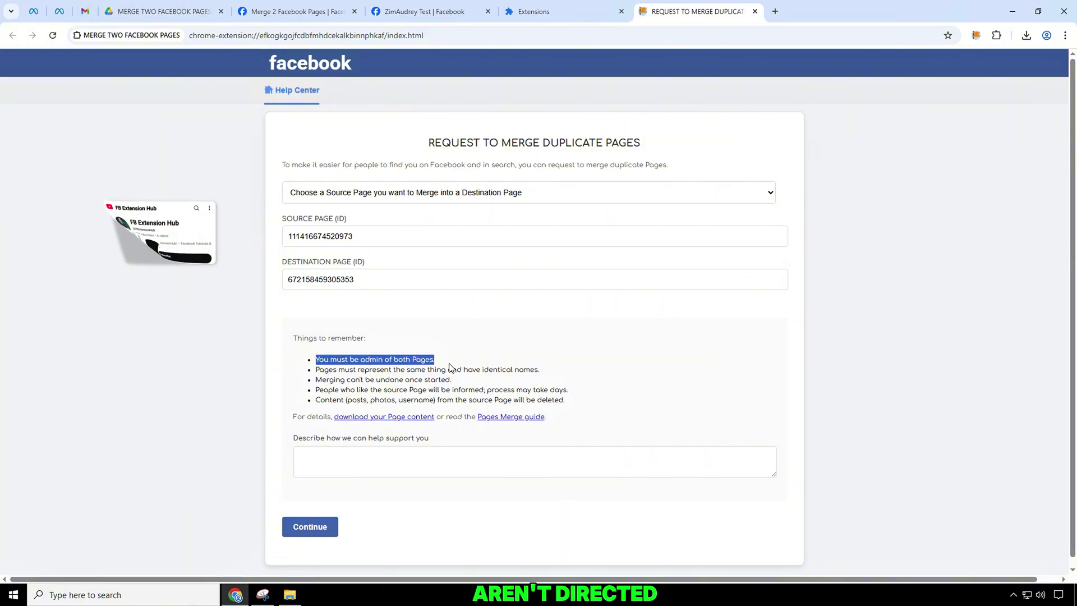
left_click_drag(316, 370, 567, 421)
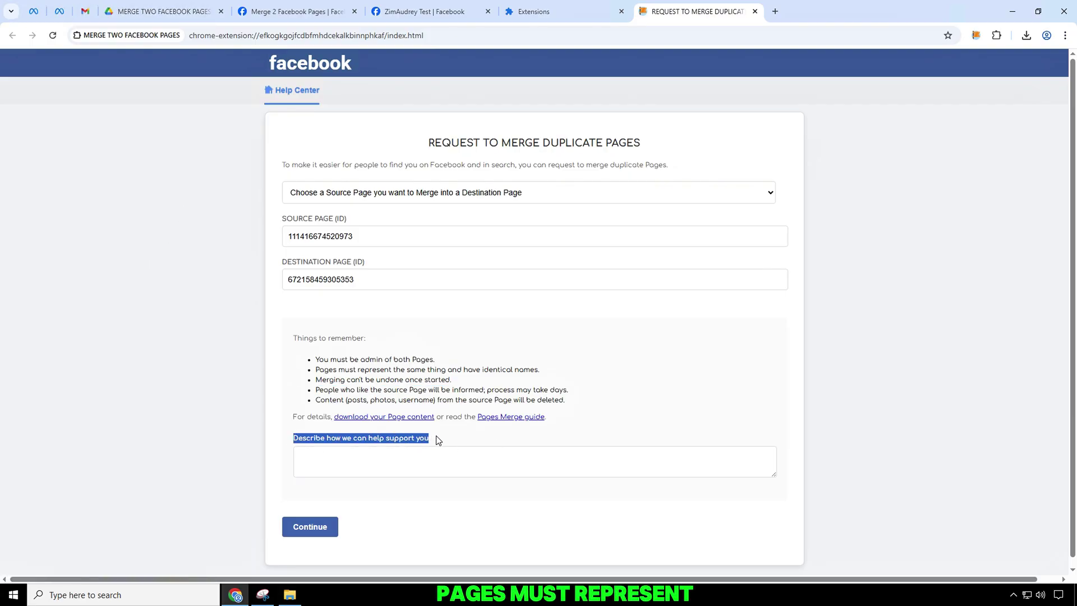
Step: Paste the prepared support message text file into the form's enlarged description box
left_click(290, 596)
double_click(483, 212)
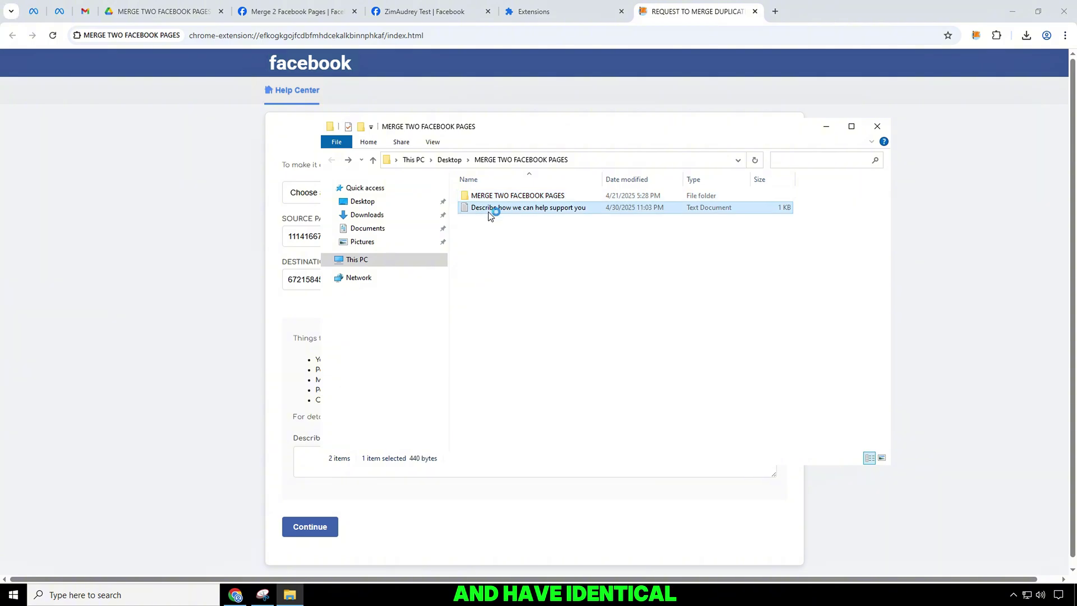
key("ctrl+a")
left_click(39, 269)
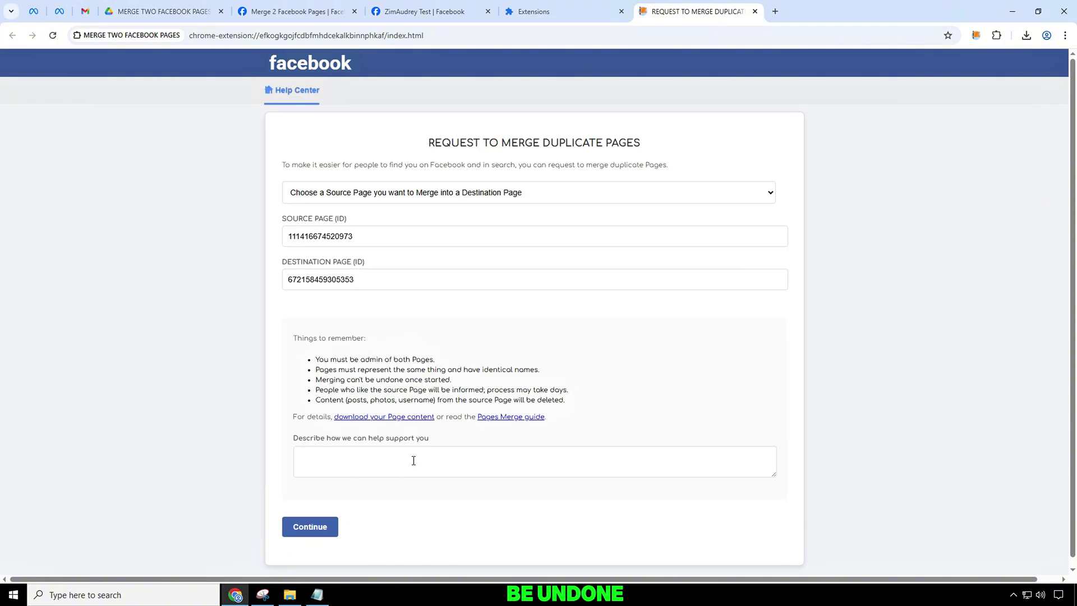
left_click_drag(772, 481, 777, 575)
scroll(657, 507, "up", 1)
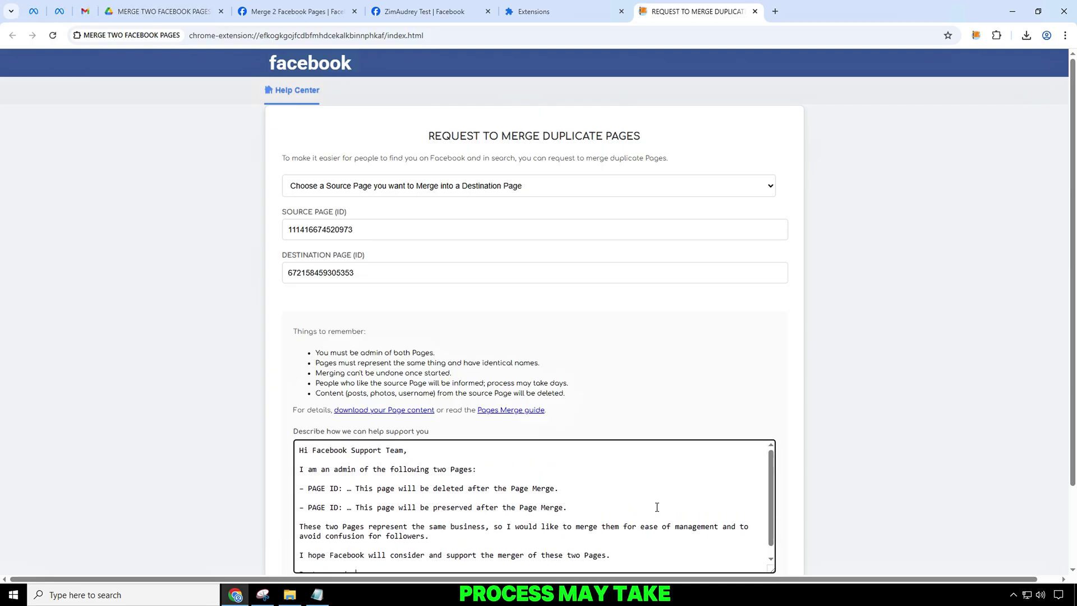
Step: Replace both PAGE ID placeholders in the message with the source and destination Page IDs
double_click(318, 231)
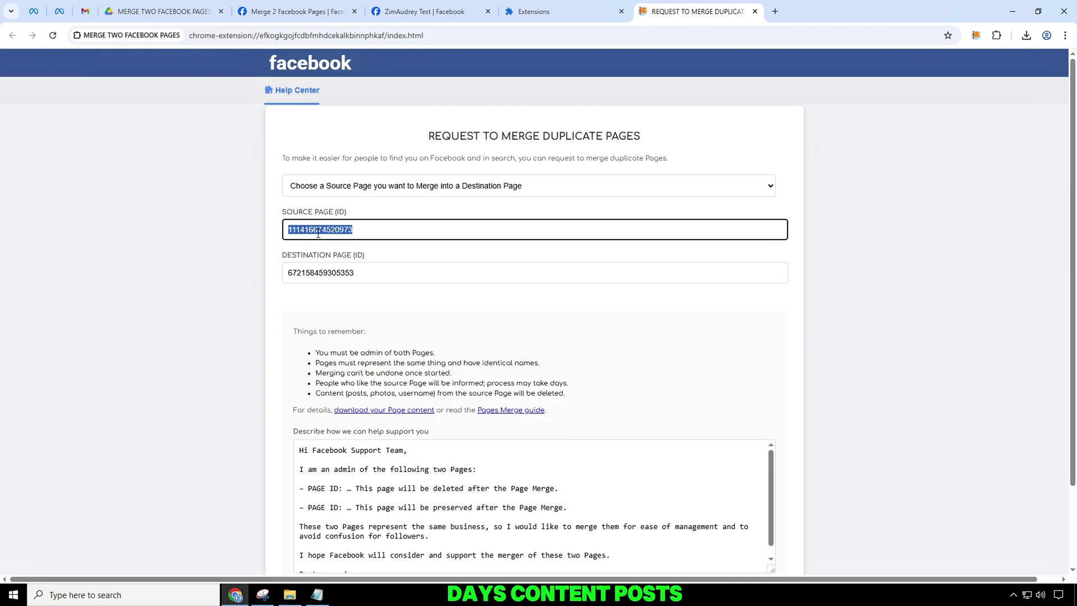
left_click(355, 493)
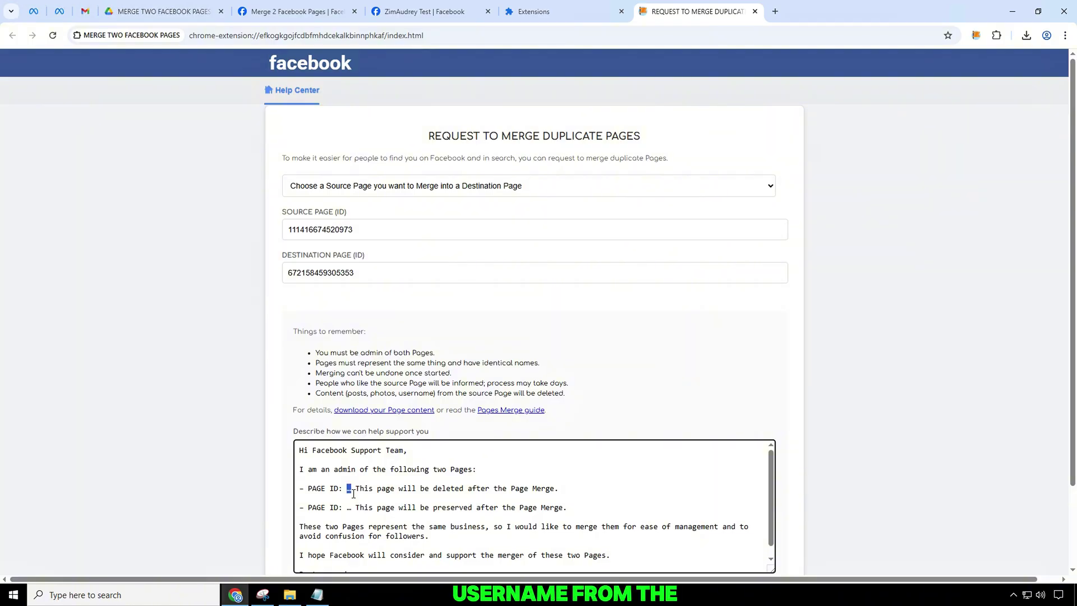
double_click(339, 273)
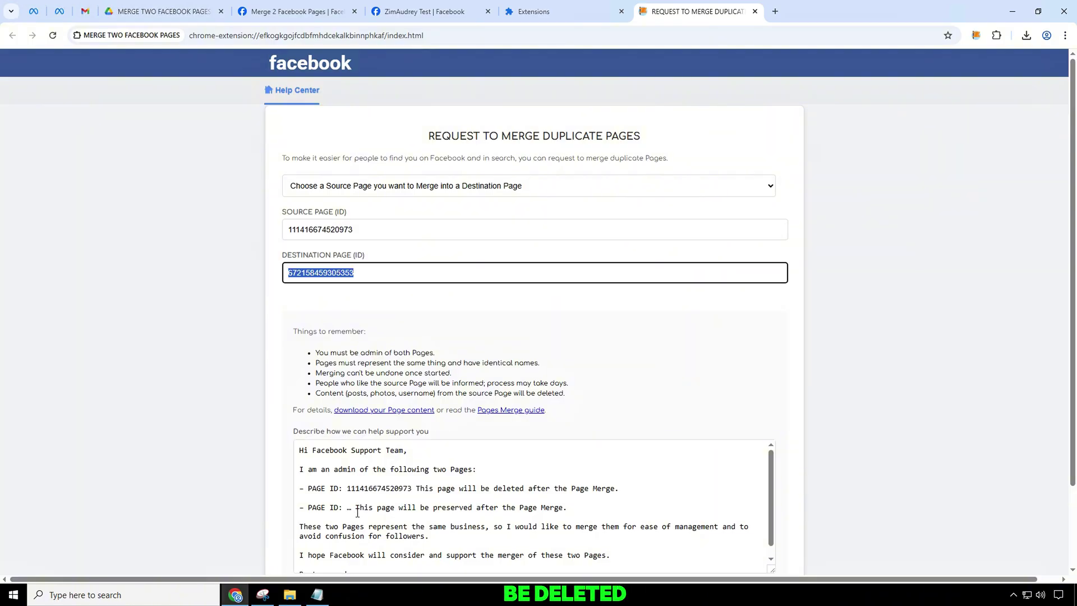
double_click(353, 512)
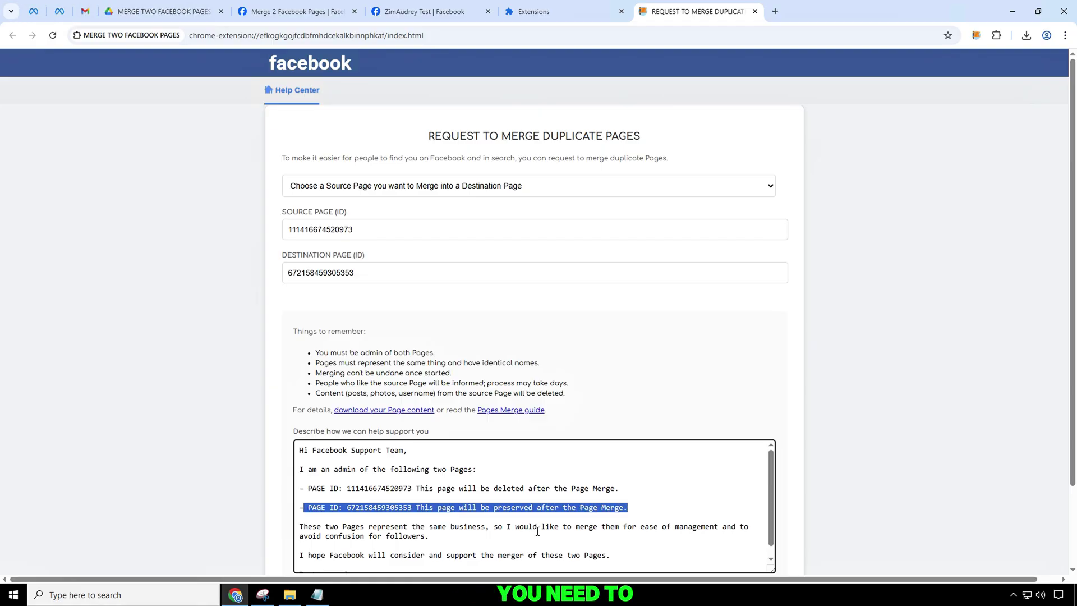
left_click_drag(299, 527, 426, 537)
scroll(457, 542, "down", 1)
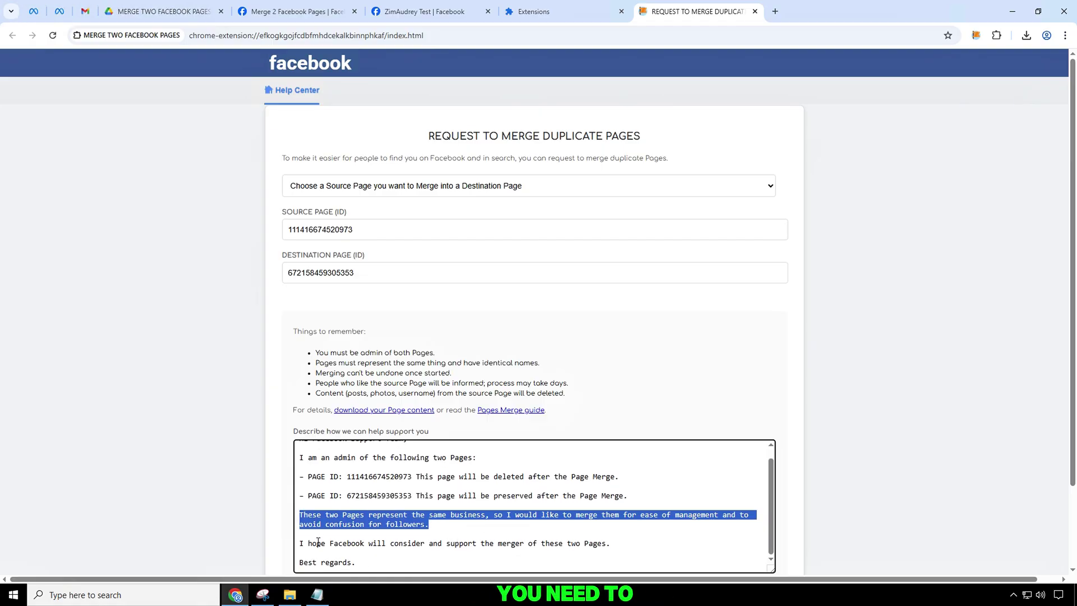
left_click(305, 545)
scroll(444, 533, "down", 2)
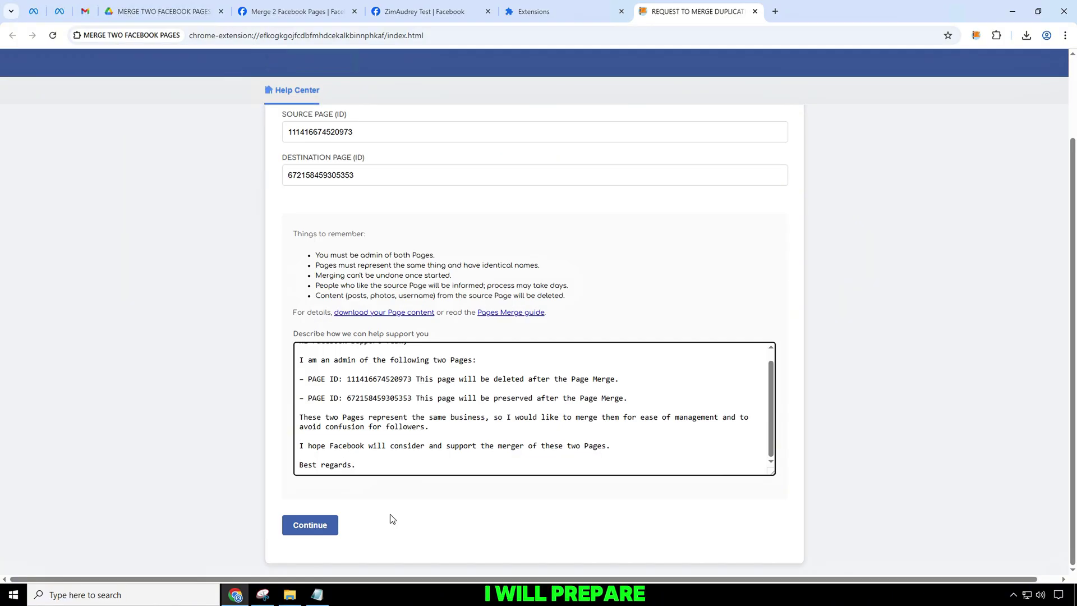
Step: Submit the merge request with Continue and wait for the Merge Request Submitted success message
left_click(301, 532)
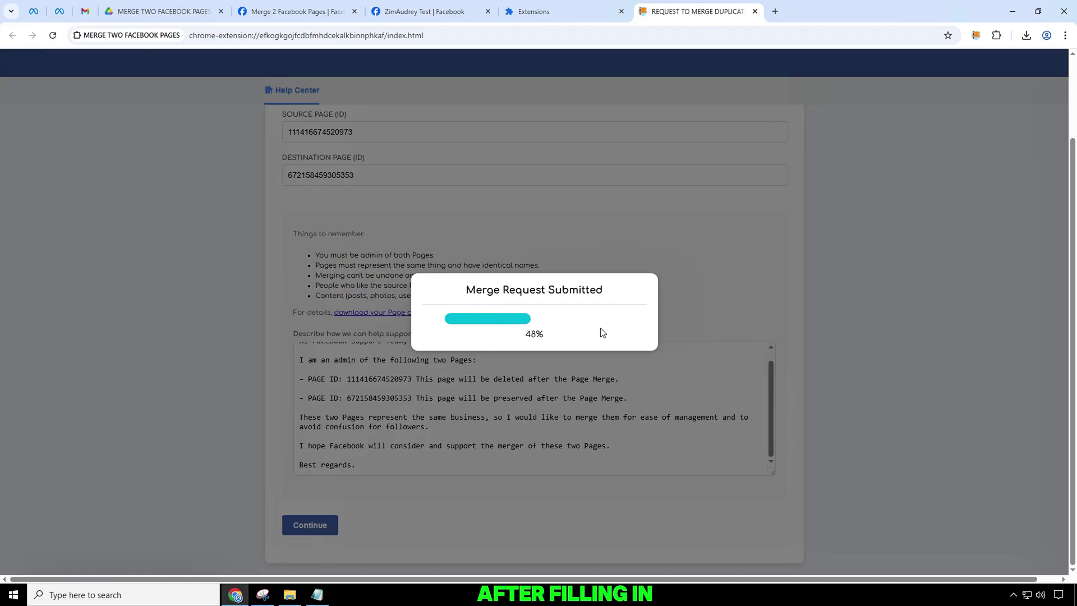
scroll(517, 320, "up", 2)
left_click(366, 5)
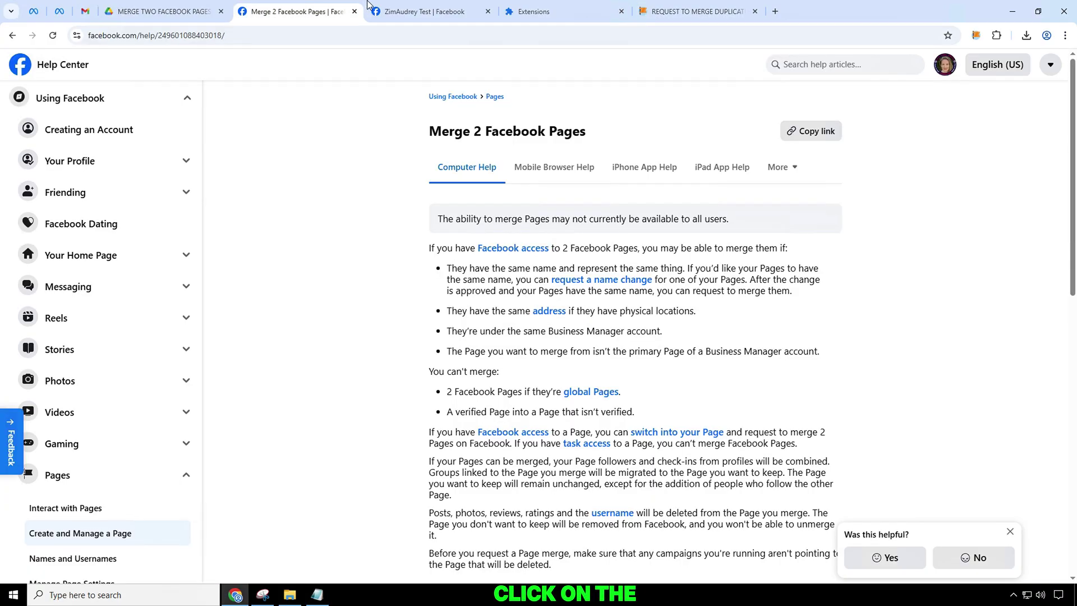
left_click(408, 7)
left_click(648, 12)
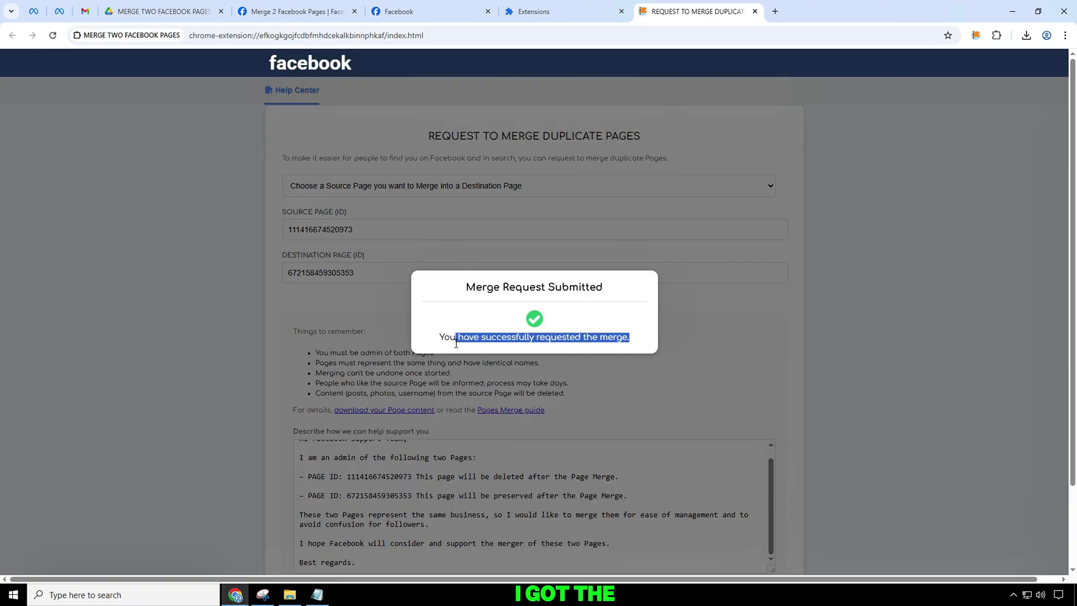
Step: Reload the ZimAudrey Test Page in its Facebook tab to pick up the merged followers
left_click(424, 7)
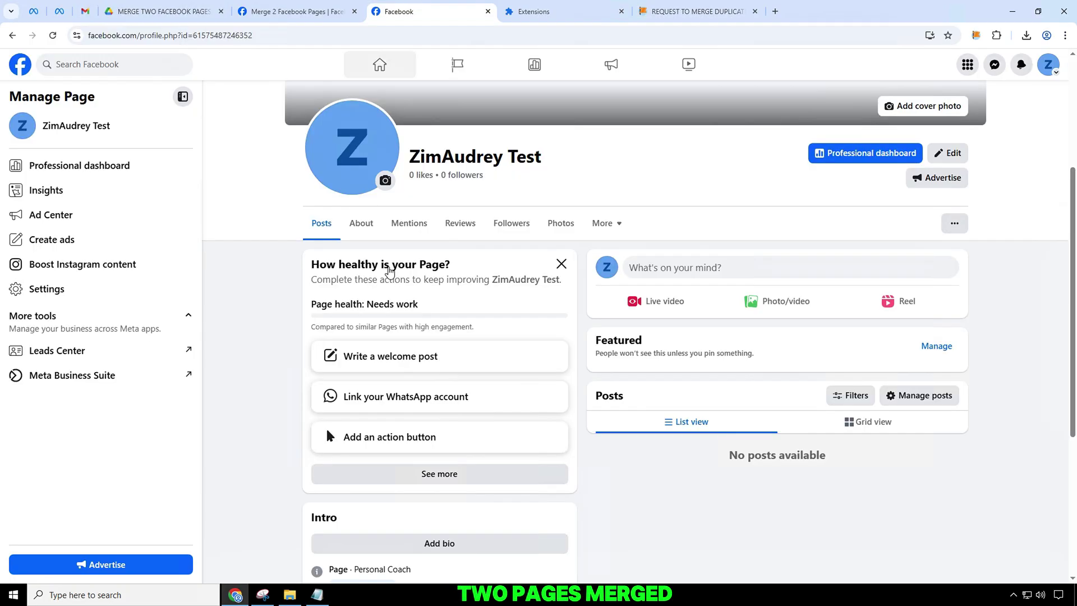
left_click(53, 35)
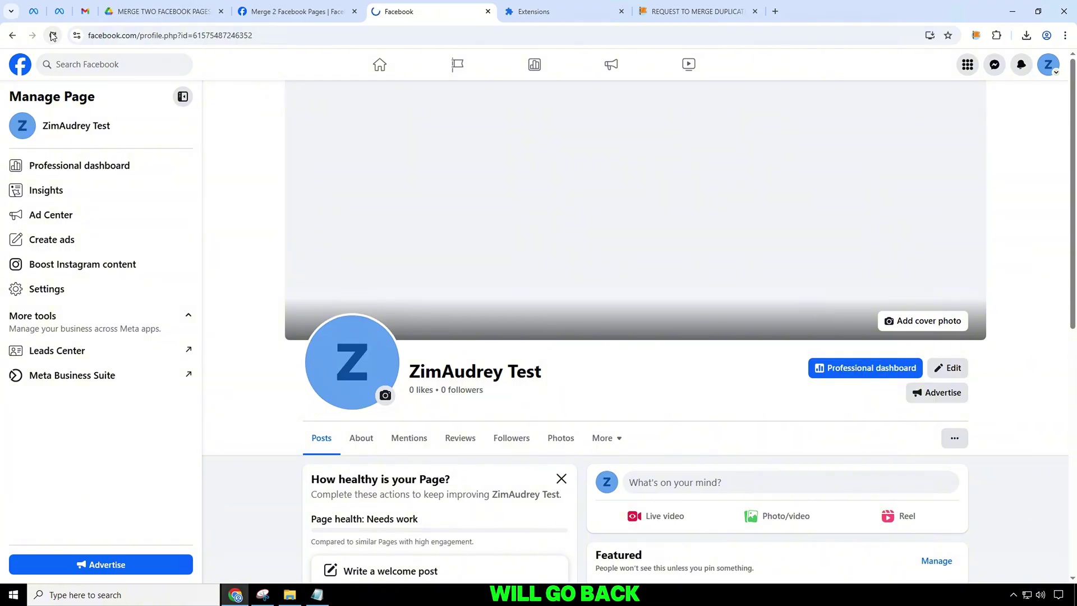
scroll(272, 251, "down", 8)
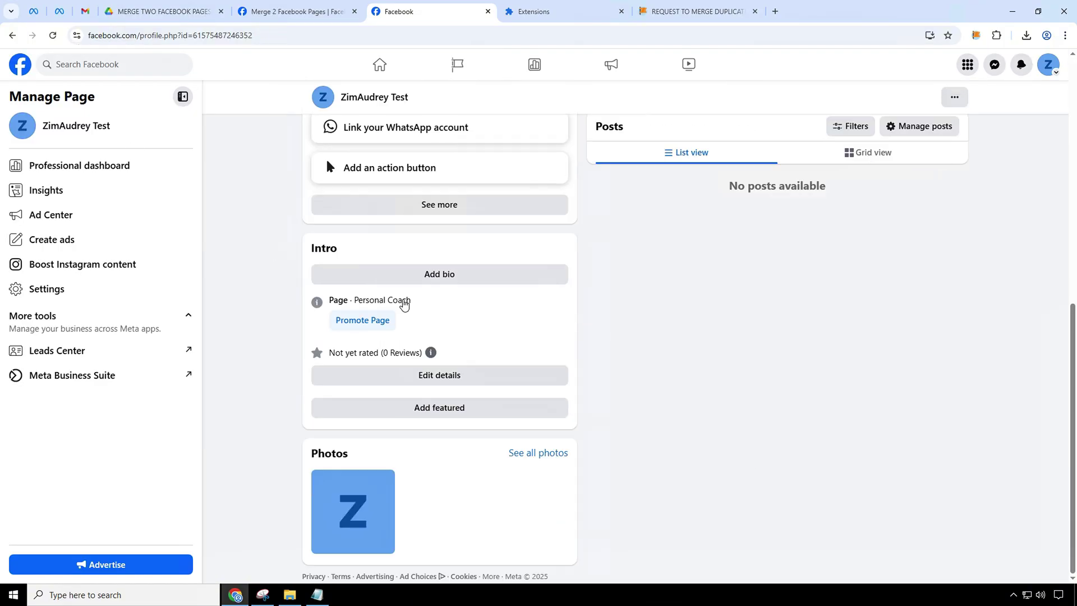
scroll(404, 304, "up", 10)
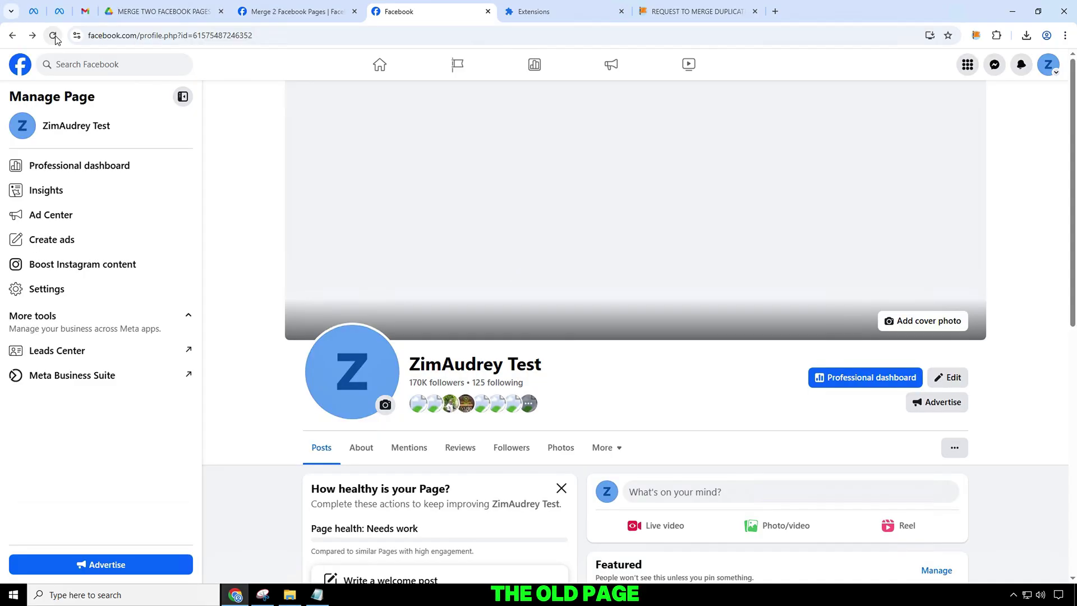
scroll(471, 317, "down", 4)
scroll(484, 311, "up", 4)
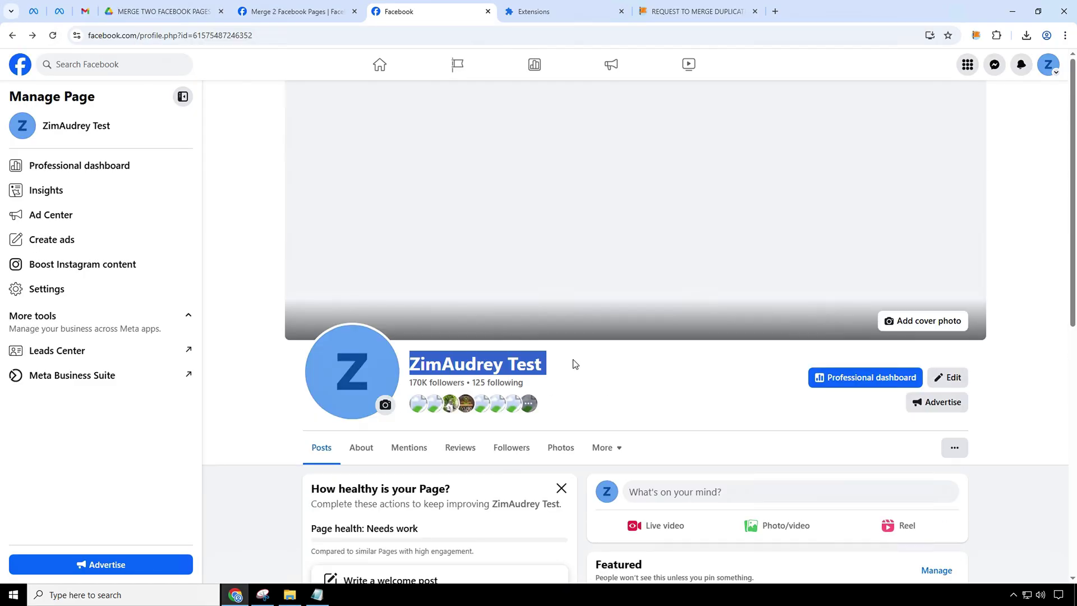
Step: Highlight the page's new 170K followers line under the page name
triple_click(422, 387)
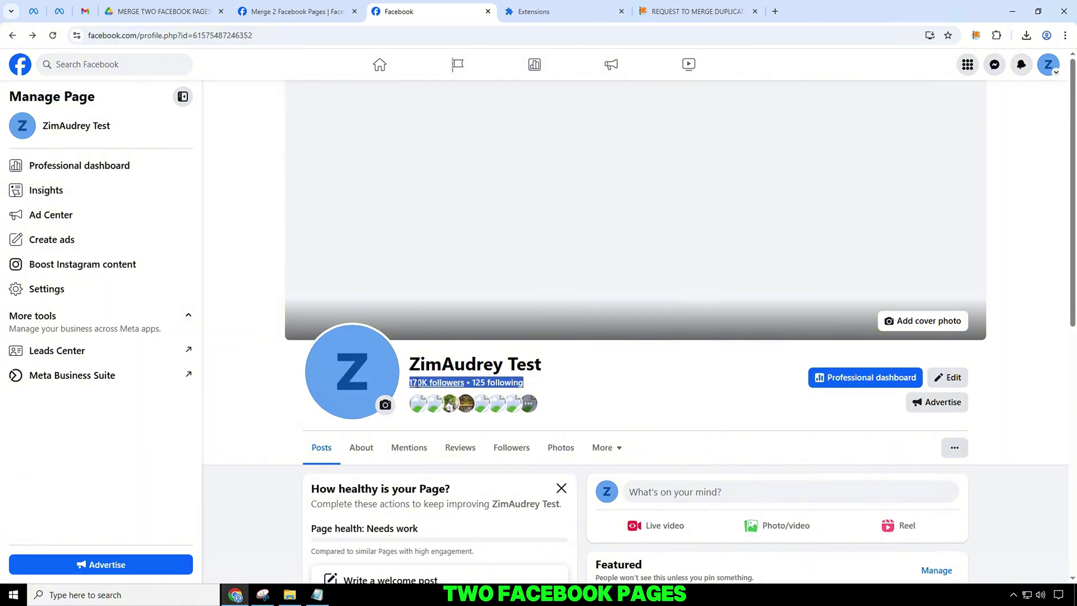
left_click(412, 379, "shift")
left_click_drag(411, 378, 611, 380)
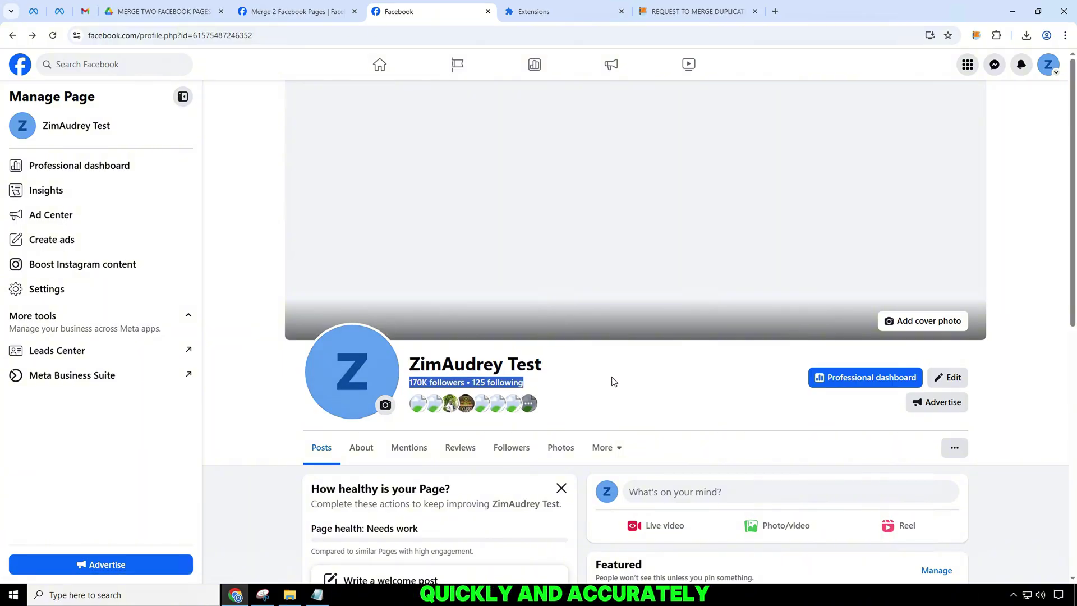